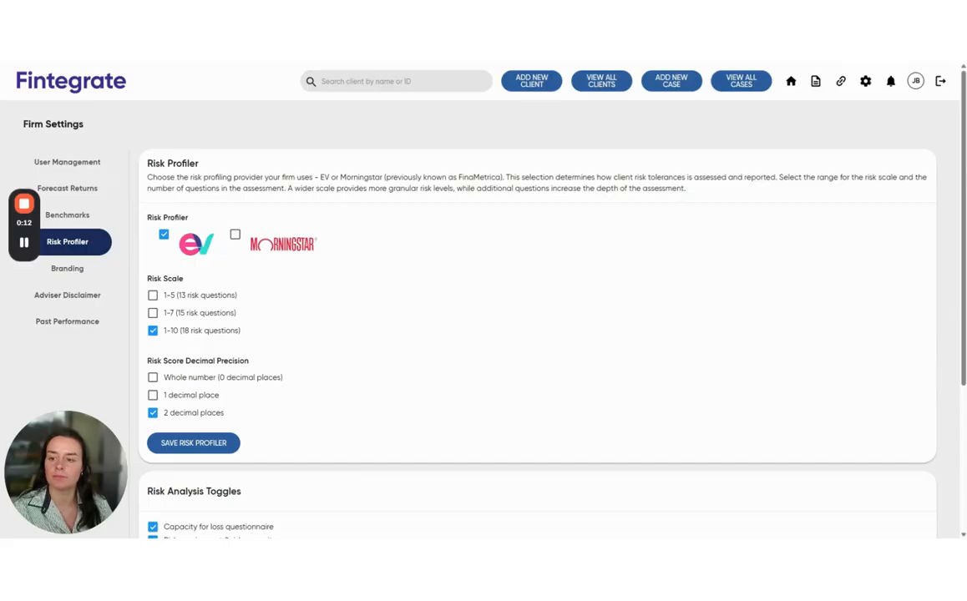
Step: Review the firm's risk profiler settings and the risk description for profile 1: Very Cautious, and collapse the Risk Descriptions section
{"action": "scroll", "coordinate": [534, 300], "scroll_direction": "down", "scroll_amount": 1}
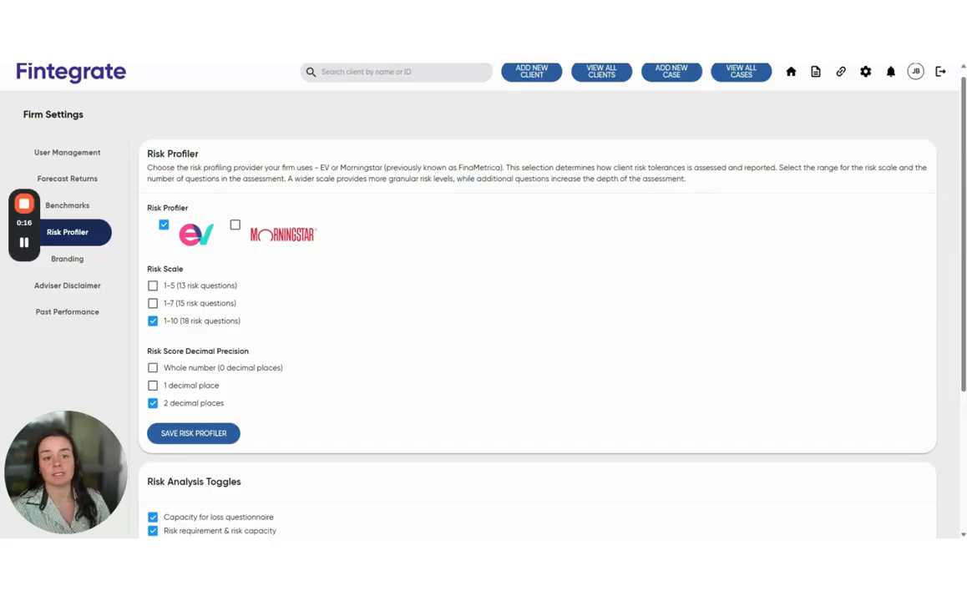
{"action": "scroll", "coordinate": [231, 192], "scroll_direction": "down", "scroll_amount": 1}
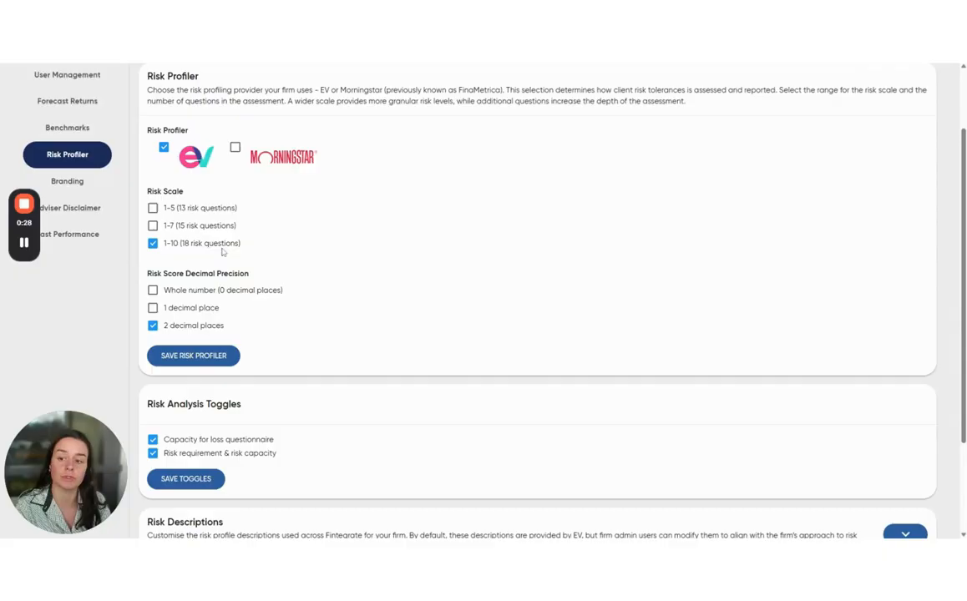
{"action": "scroll", "coordinate": [264, 285], "scroll_direction": "down", "scroll_amount": 1}
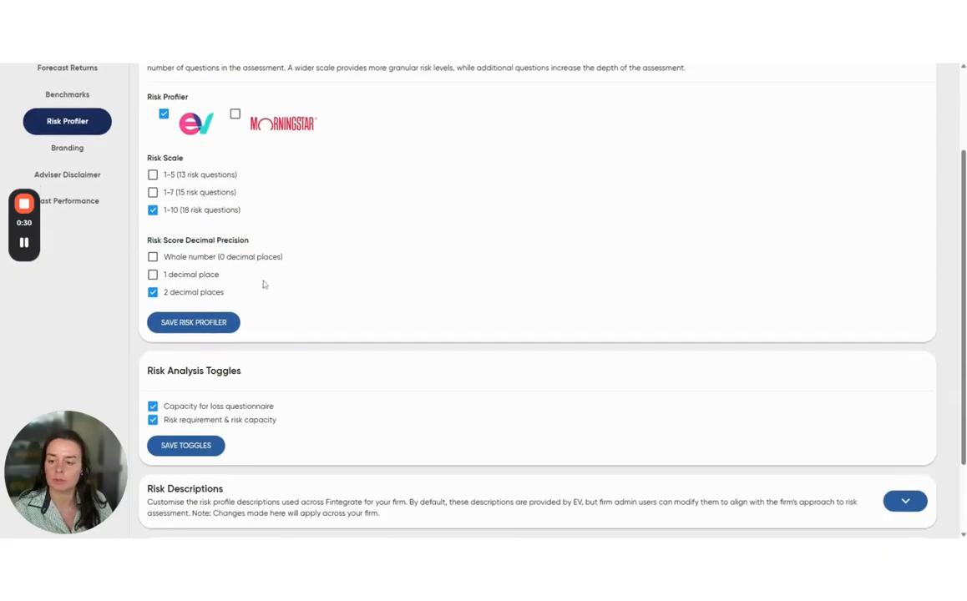
{"action": "scroll", "coordinate": [316, 288], "scroll_direction": "down", "scroll_amount": 3}
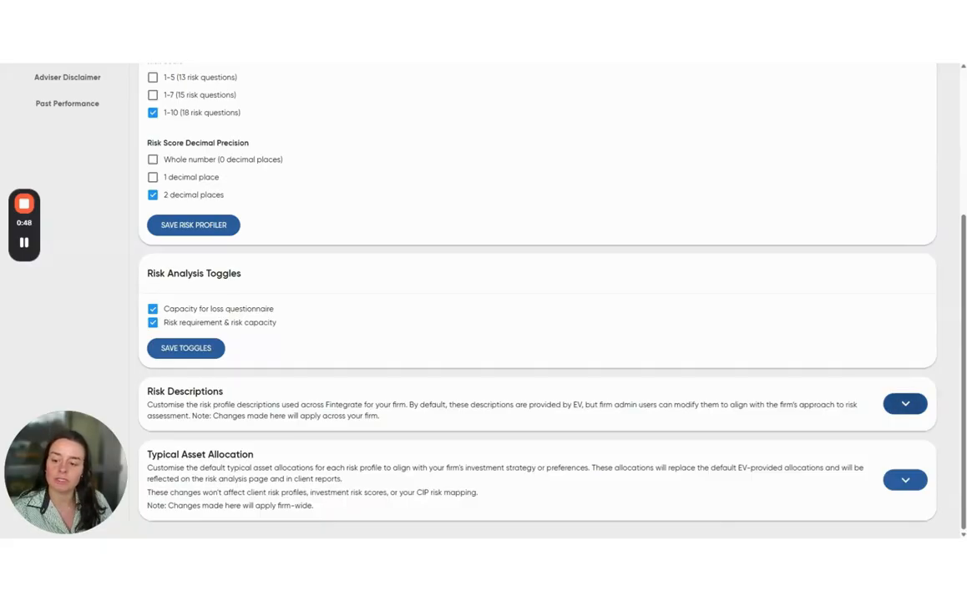
{"action": "left_click", "coordinate": [903, 403]}
{"action": "scroll", "coordinate": [735, 399], "scroll_direction": "down", "scroll_amount": 4}
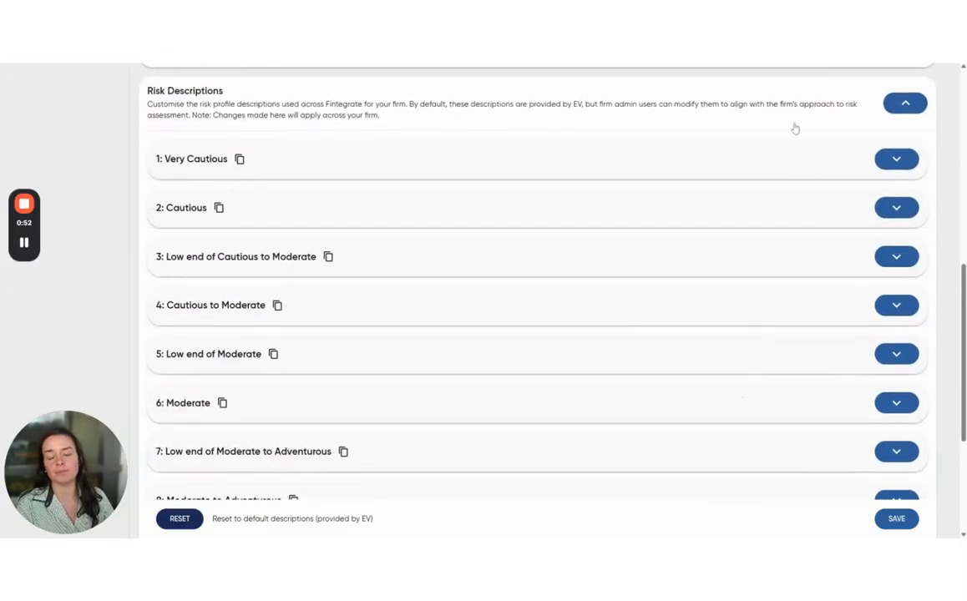
{"action": "left_click", "coordinate": [895, 159]}
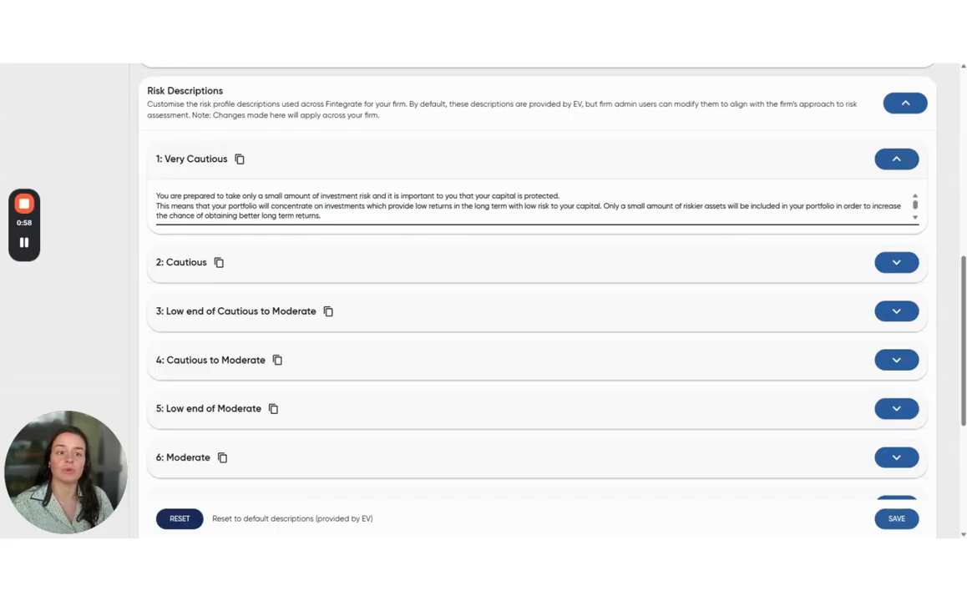
{"action": "left_click", "coordinate": [905, 105]}
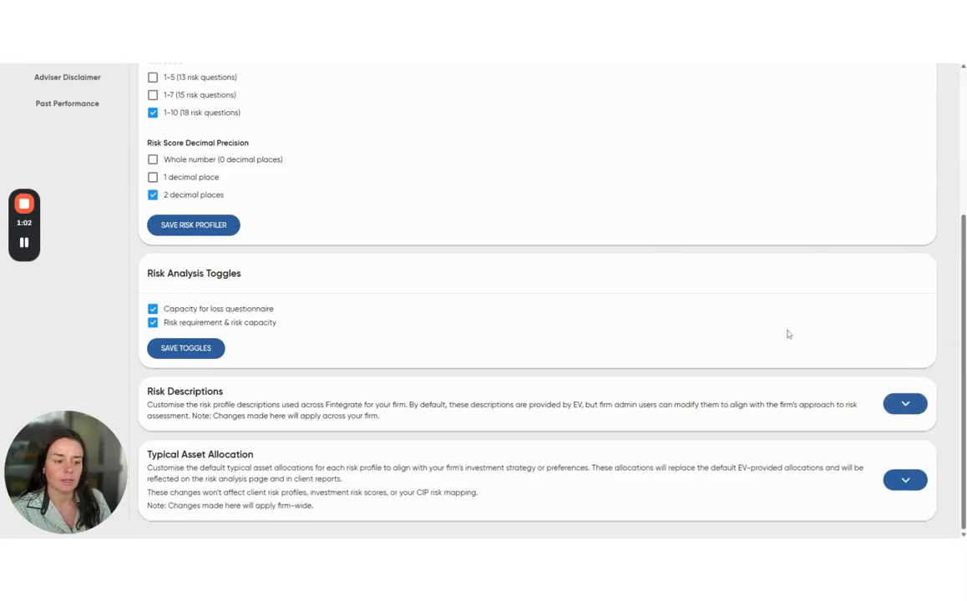
Step: Examine the firm's typical asset allocation for risk profile 2: Cautious, and collapse the Typical Asset Allocation section
{"action": "left_click", "coordinate": [895, 481]}
{"action": "scroll", "coordinate": [642, 440], "scroll_direction": "down", "scroll_amount": 4}
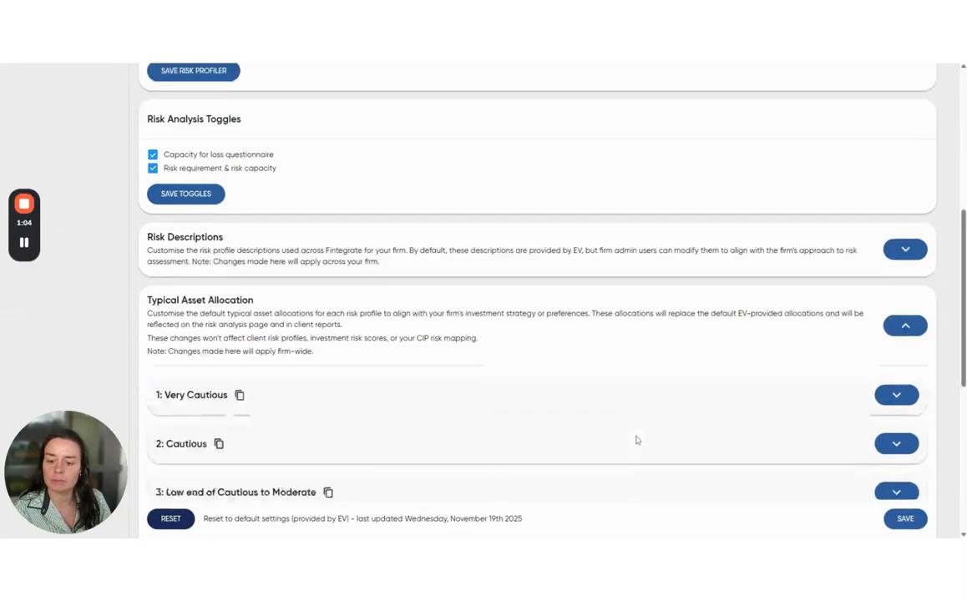
{"action": "left_click", "coordinate": [896, 259]}
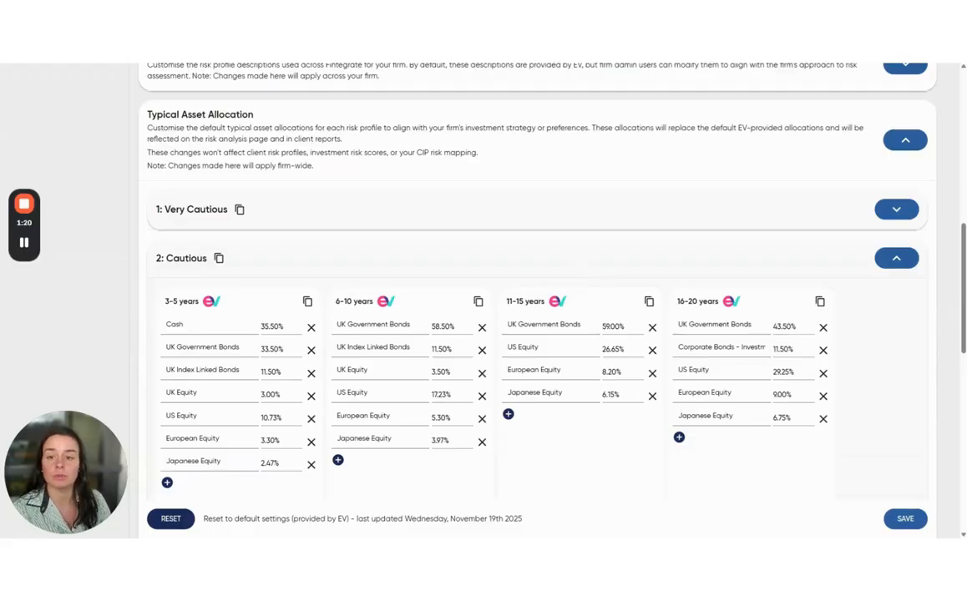
{"action": "left_click", "coordinate": [906, 140]}
Step: Go to the home dashboard and open the client record of the last couple listed under Recent Clients
{"action": "scroll", "coordinate": [485, 211], "scroll_direction": "up", "scroll_amount": 3}
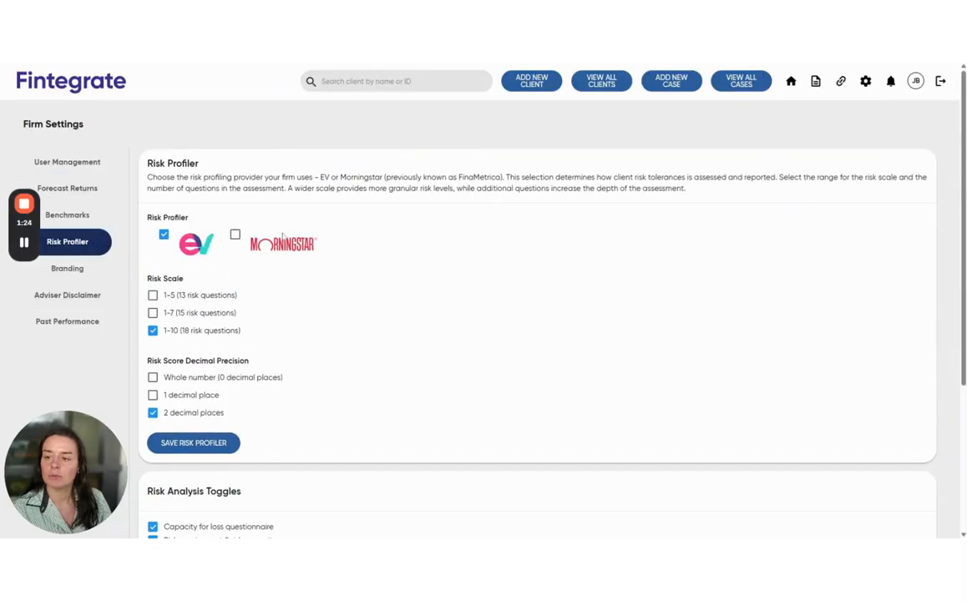
{"action": "left_click", "coordinate": [78, 78]}
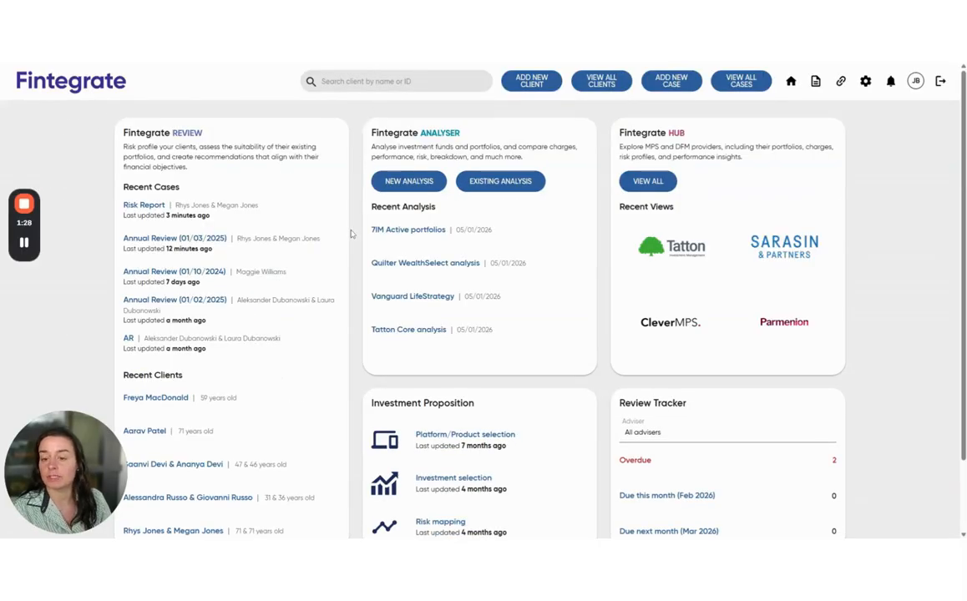
{"action": "scroll", "coordinate": [354, 232], "scroll_direction": "down", "scroll_amount": 2}
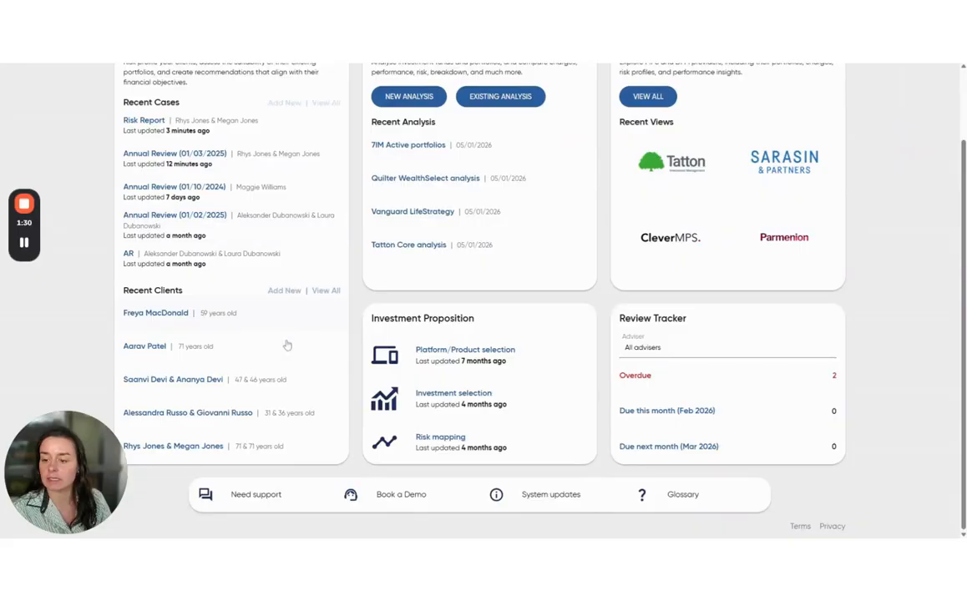
{"action": "left_click", "coordinate": [185, 451]}
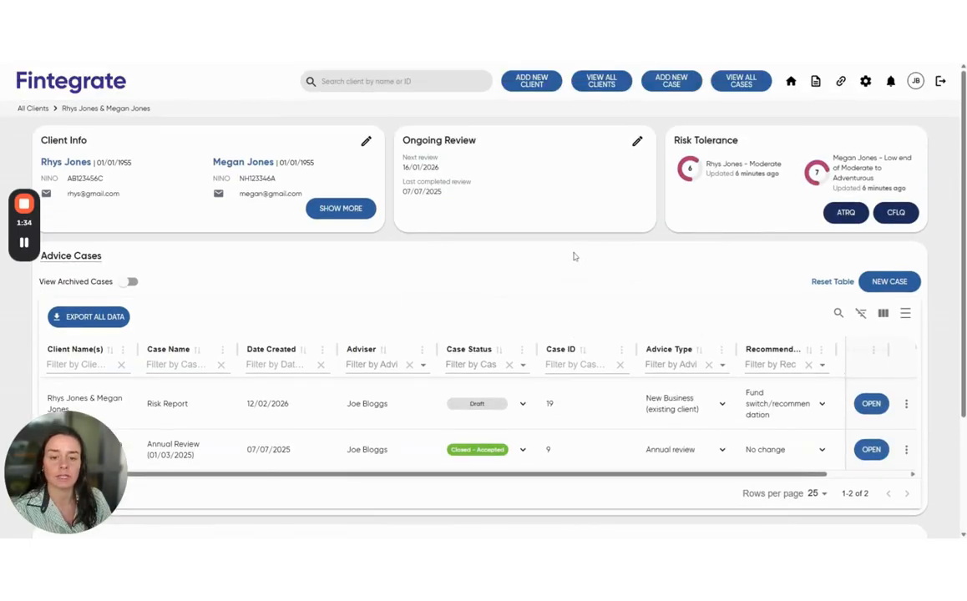
Step: Check the options for sending the ATR questionnaire to both clients, and cancel the dialog
{"action": "left_click", "coordinate": [845, 214]}
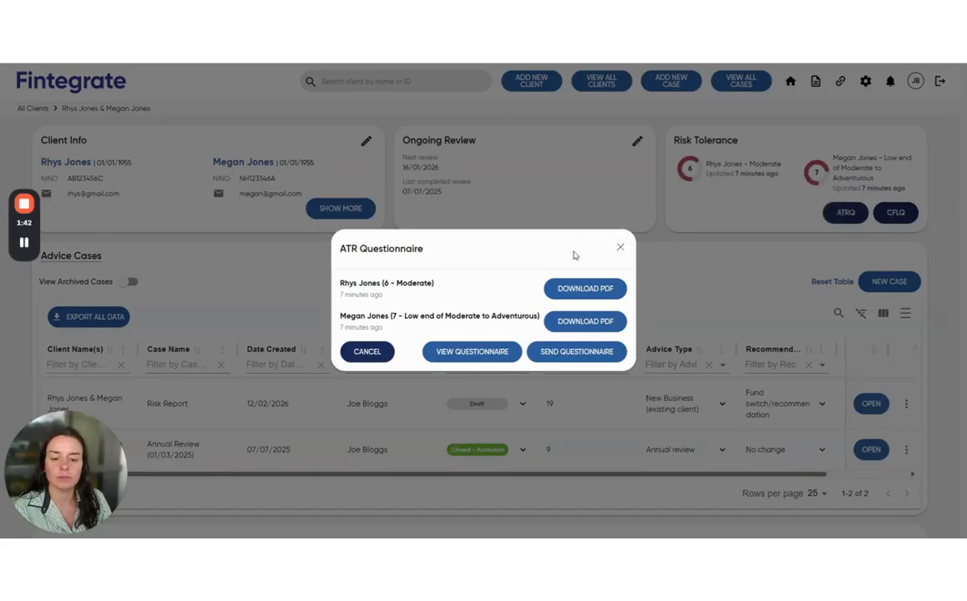
{"action": "left_click", "coordinate": [566, 351]}
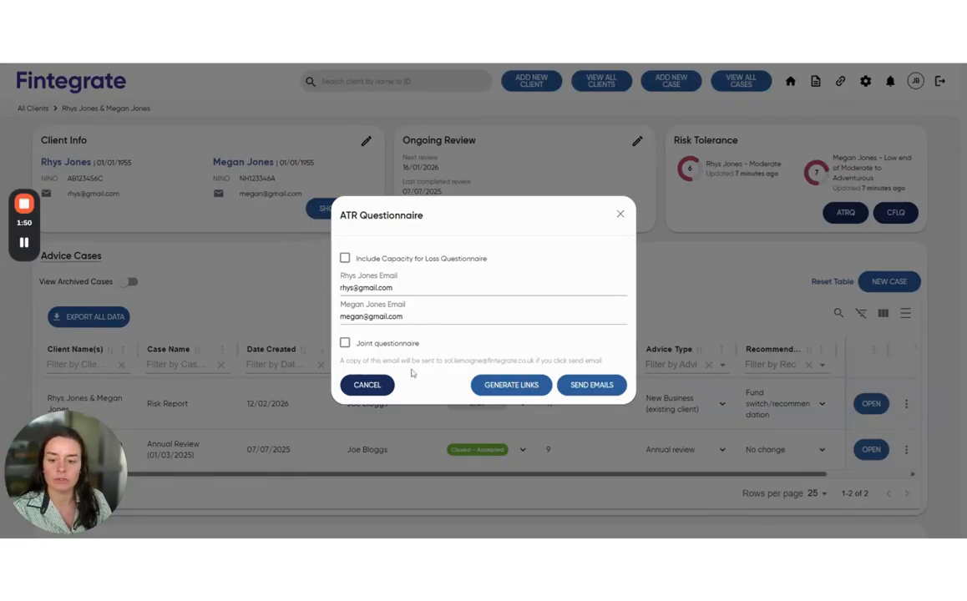
{"action": "left_click", "coordinate": [377, 385]}
Step: View both clients' responses in the Attitude to Risk Questionnaire
{"action": "left_click", "coordinate": [846, 212]}
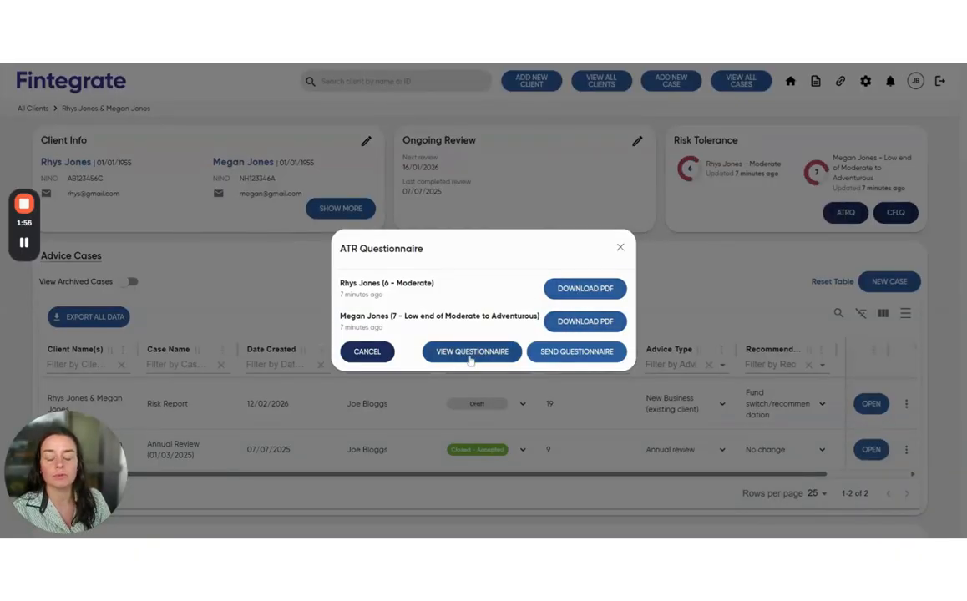
{"action": "left_click", "coordinate": [470, 353]}
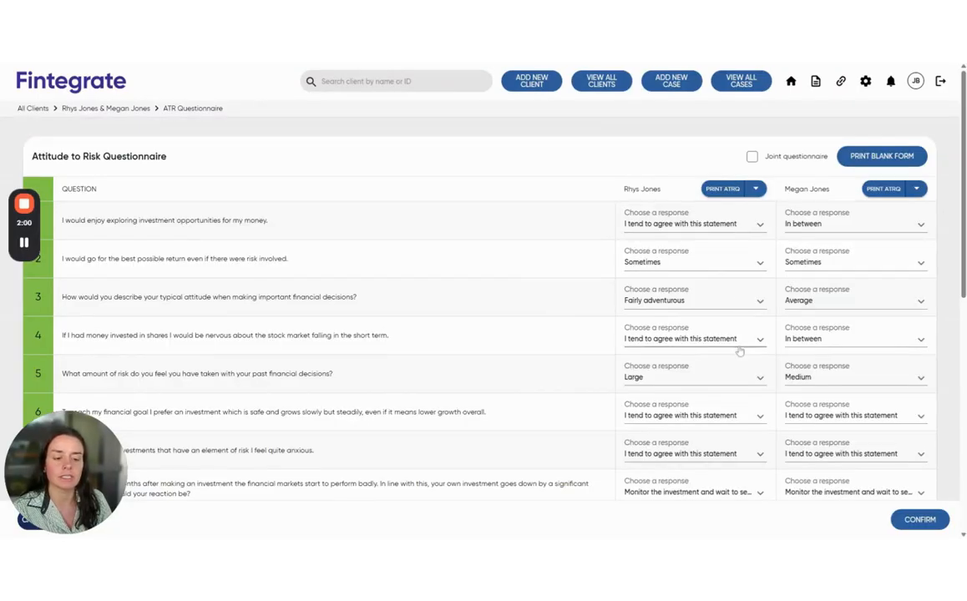
{"action": "scroll", "coordinate": [742, 363], "scroll_direction": "down", "scroll_amount": 3}
{"action": "scroll", "coordinate": [742, 363], "scroll_direction": "up", "scroll_amount": 3}
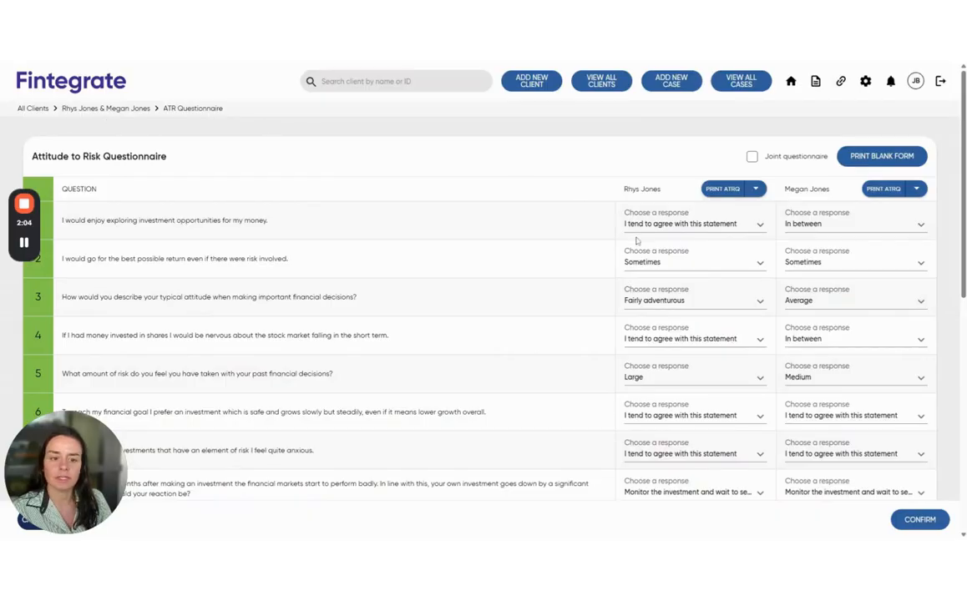
Step: Return to the couple's client record and open their draft Risk Report advice case
{"action": "left_click", "coordinate": [107, 107]}
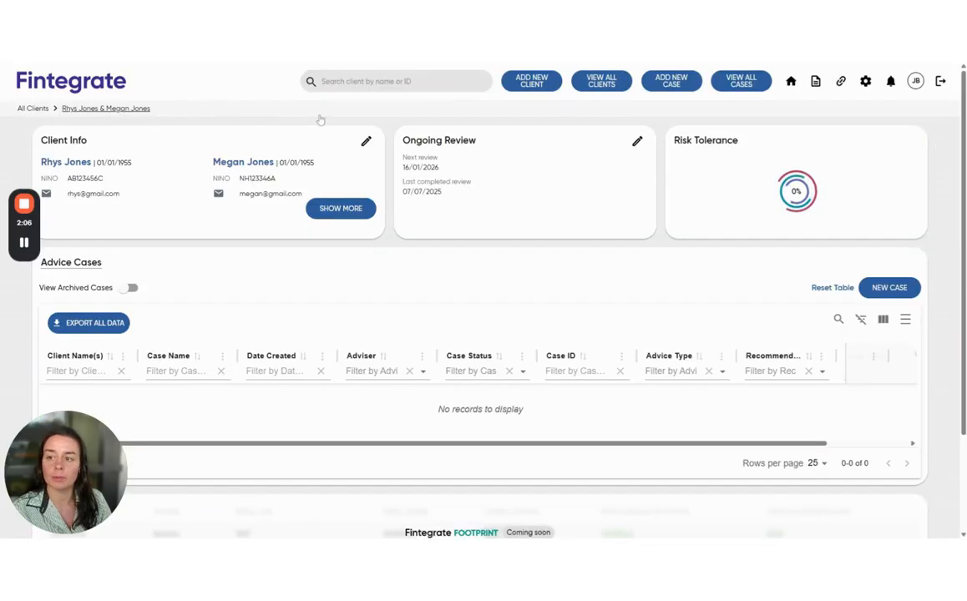
{"action": "scroll", "coordinate": [708, 368], "scroll_direction": "down", "scroll_amount": 1}
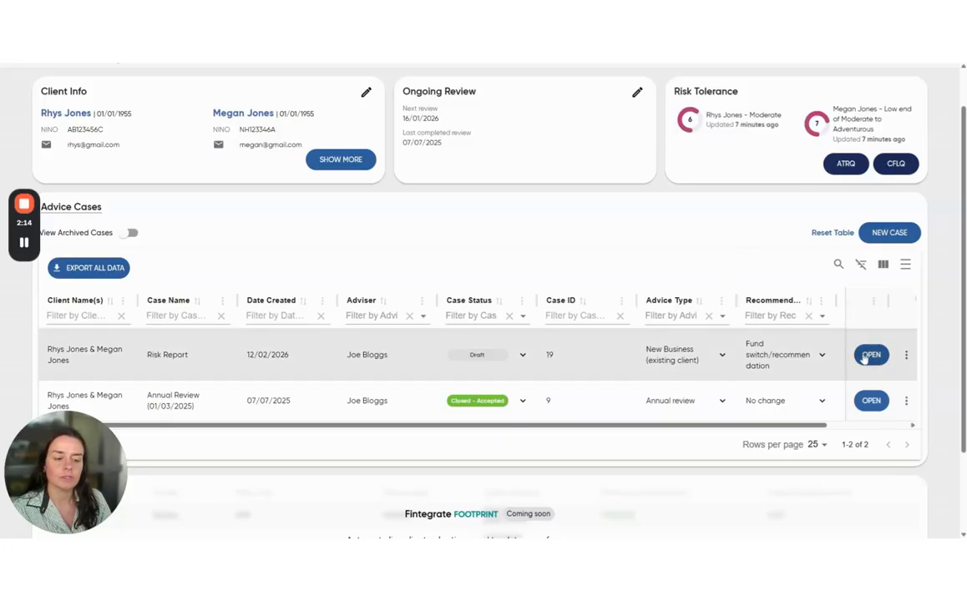
{"action": "left_click", "coordinate": [871, 354]}
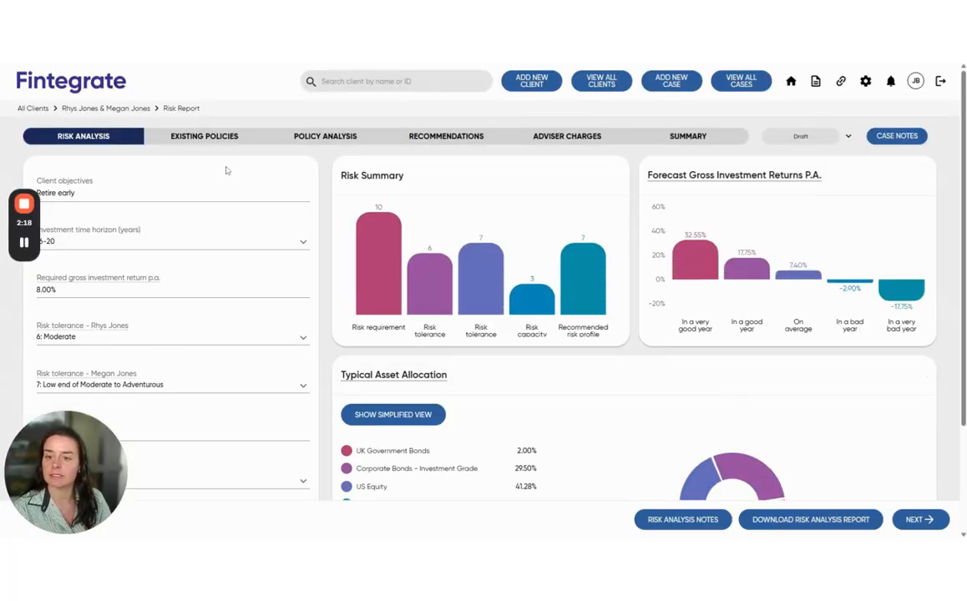
Step: Examine the case's risk analysis fields, including the explanations of required gross investment return and risk capacity
{"action": "scroll", "coordinate": [225, 169], "scroll_direction": "down", "scroll_amount": 1}
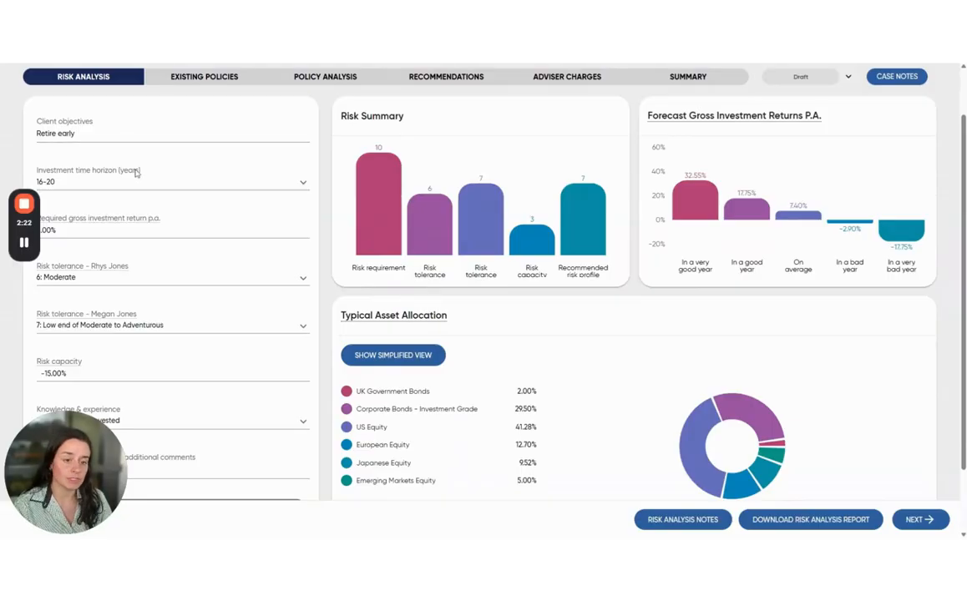
{"action": "scroll", "coordinate": [133, 158], "scroll_direction": "down", "scroll_amount": 1}
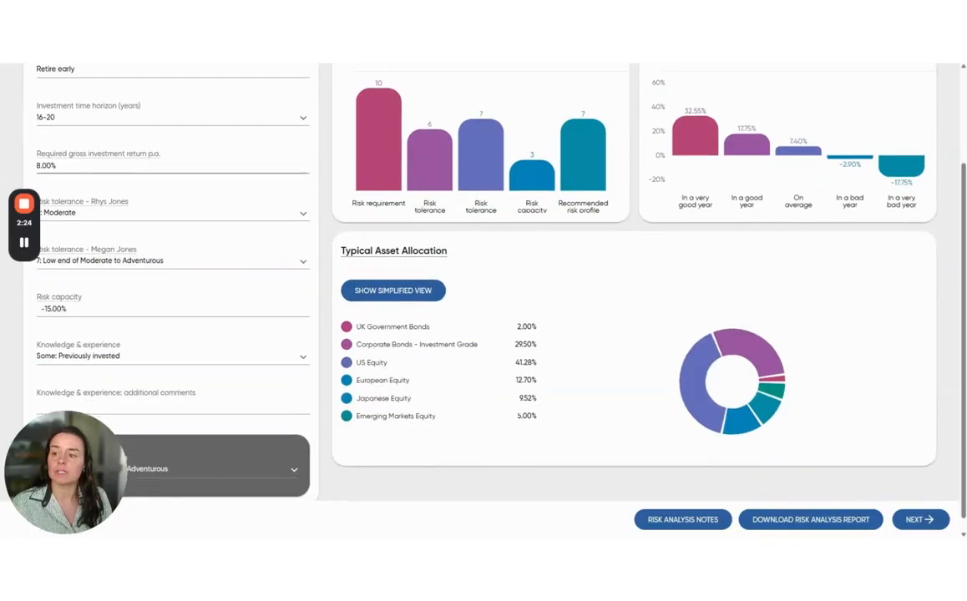
{"action": "mouse_move", "coordinate": [133, 158]}
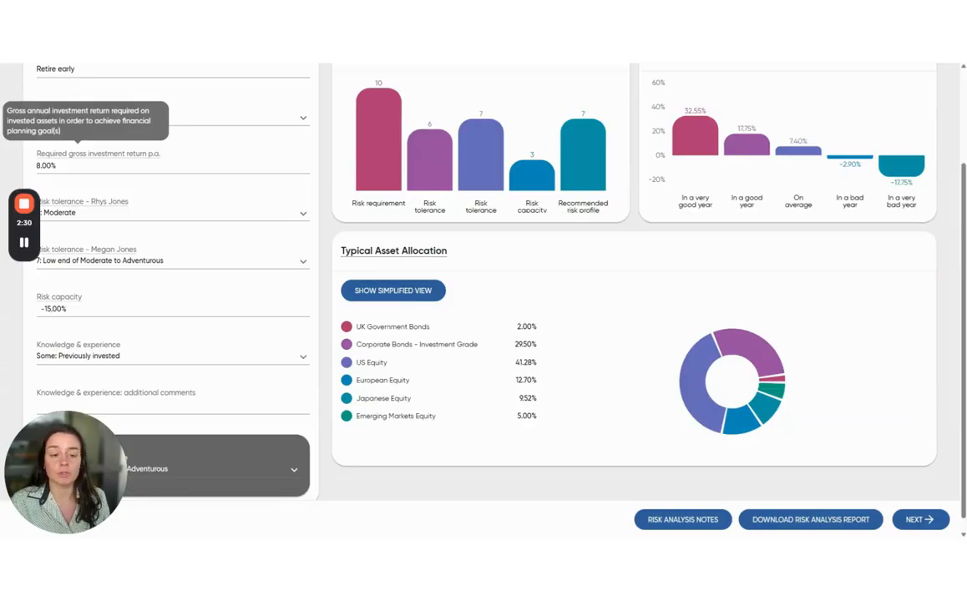
{"action": "scroll", "coordinate": [311, 180], "scroll_direction": "down", "scroll_amount": 1}
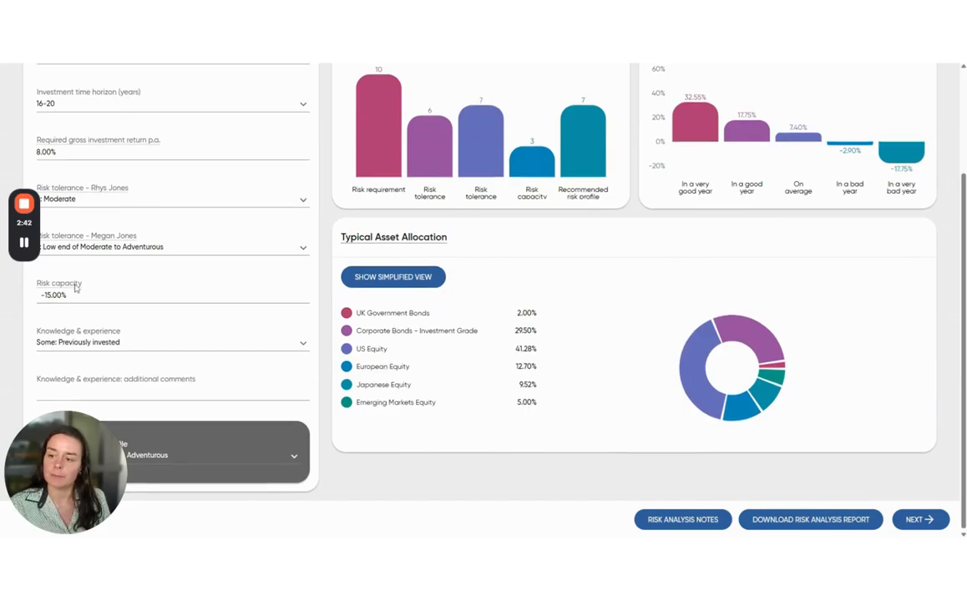
{"action": "mouse_move", "coordinate": [77, 286]}
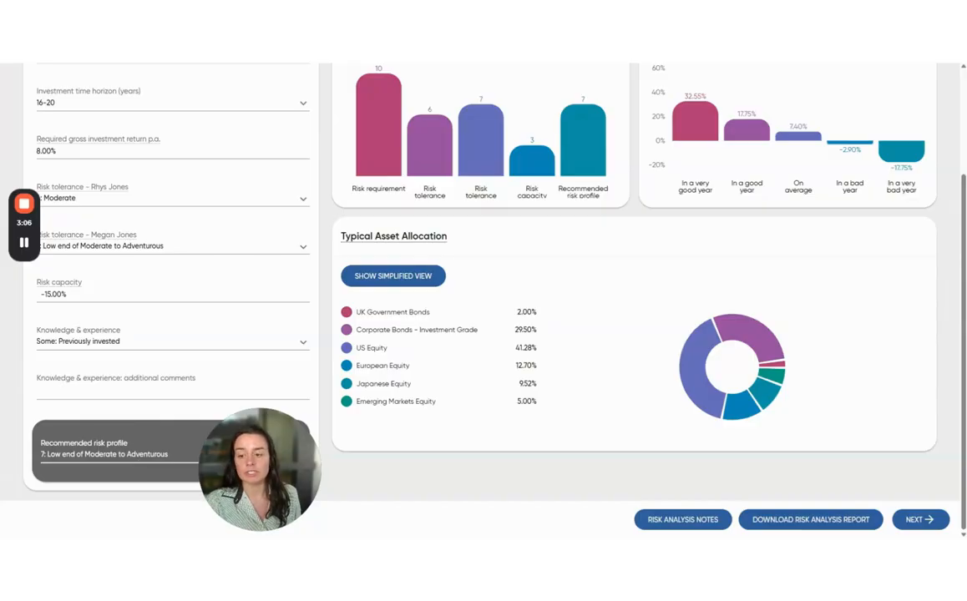
Step: Look through the options available for the recommended risk profile and close the list
{"action": "left_click", "coordinate": [138, 464]}
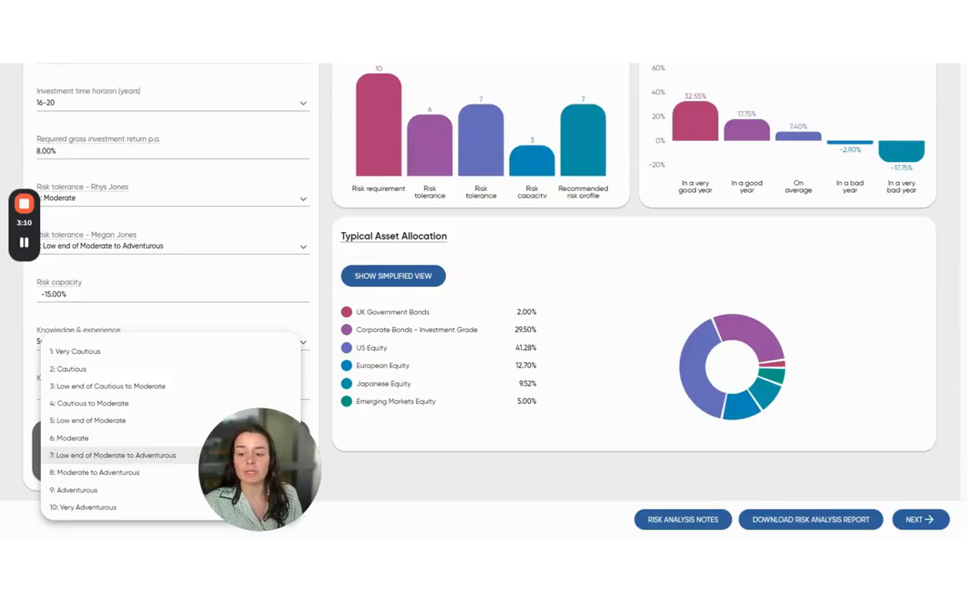
{"action": "left_click", "coordinate": [430, 467]}
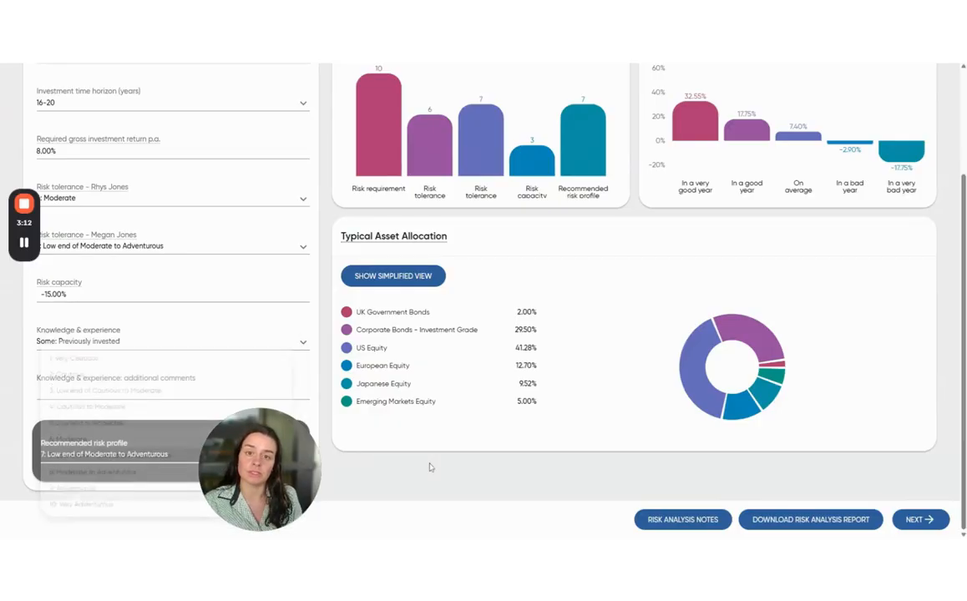
{"action": "left_click_drag", "start_coordinate": [259, 467], "coordinate": [66, 468]}
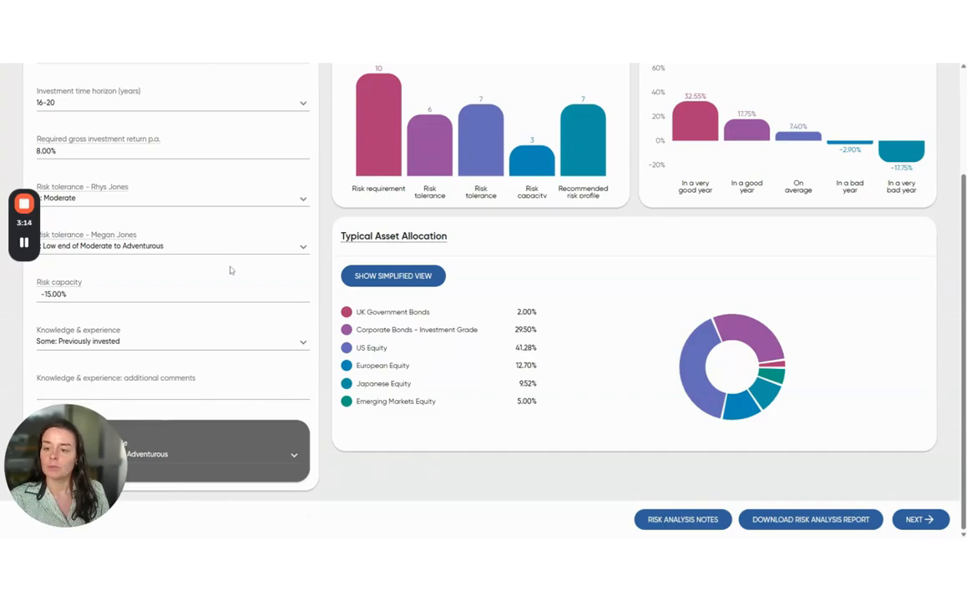
Step: Examine the Risk Summary chart and the Forecast Gross Investment Returns P.A. chart, including its explanation
{"action": "scroll", "coordinate": [501, 183], "scroll_direction": "up", "scroll_amount": 2}
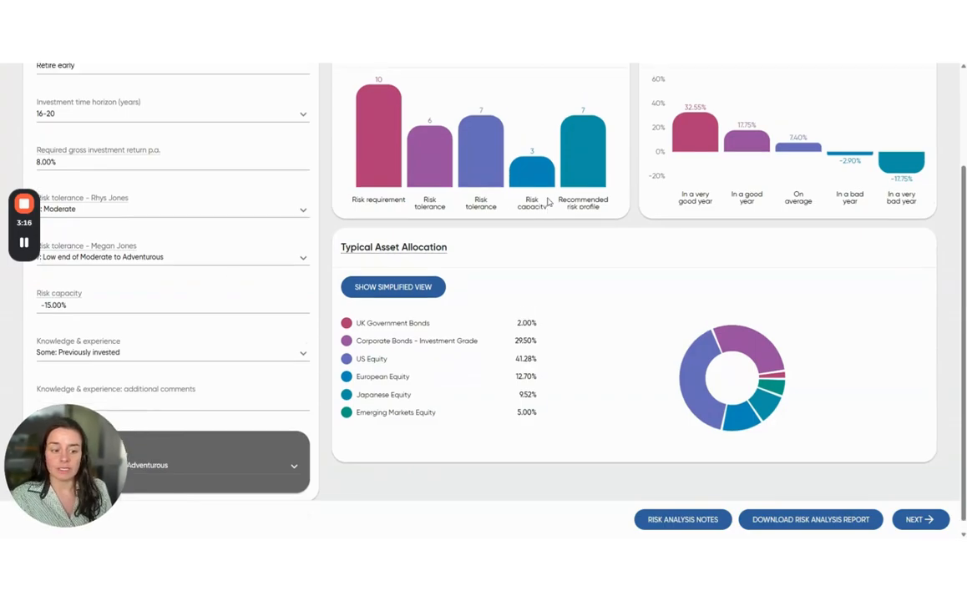
{"action": "scroll", "coordinate": [548, 201], "scroll_direction": "down", "scroll_amount": 1}
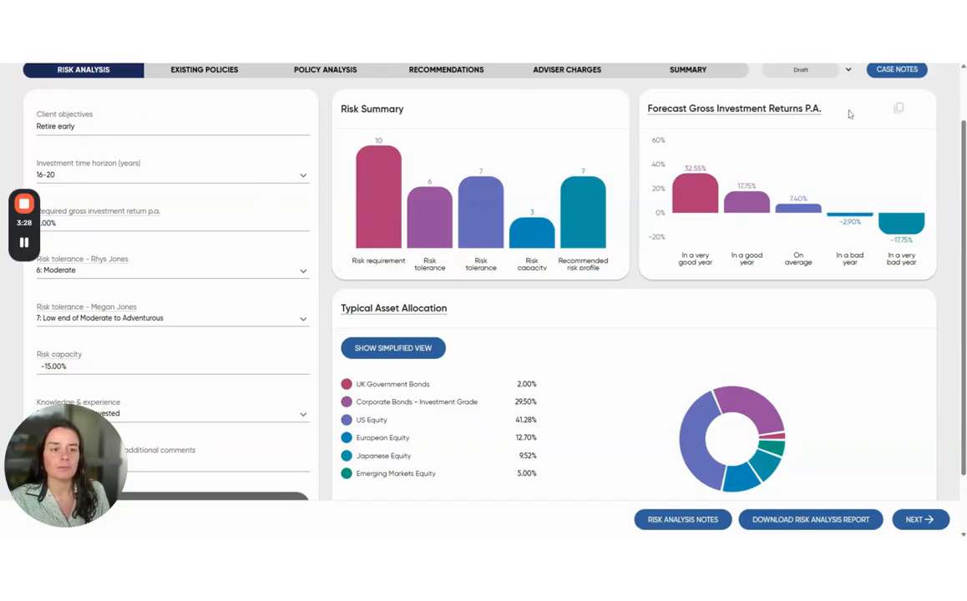
{"action": "mouse_move", "coordinate": [734, 109]}
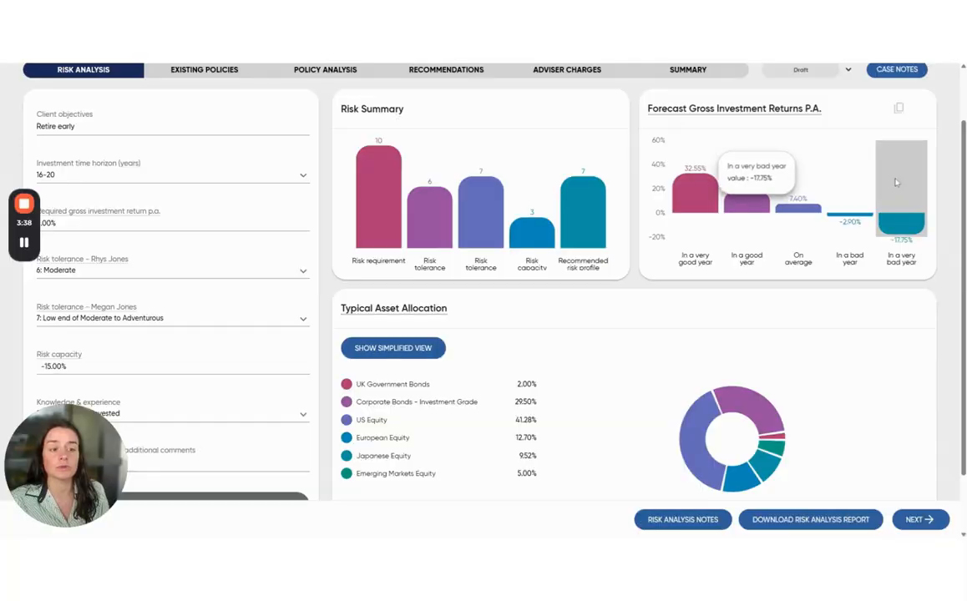
Step: Check the explanation of the Typical Asset Allocation and switch its breakdown to the simplified view
{"action": "scroll", "coordinate": [942, 186], "scroll_direction": "down", "scroll_amount": 1}
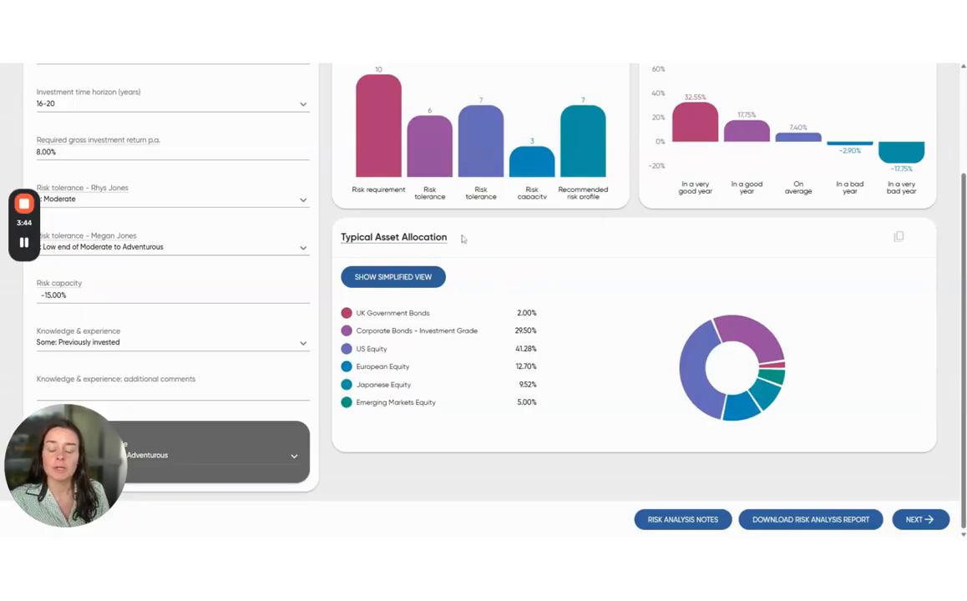
{"action": "mouse_move", "coordinate": [392, 237]}
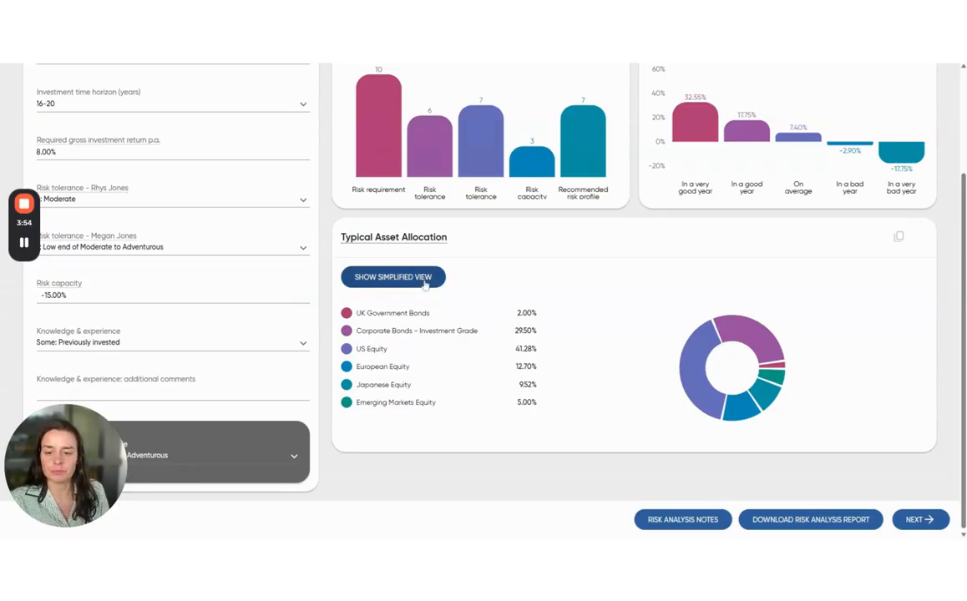
{"action": "left_click", "coordinate": [401, 277]}
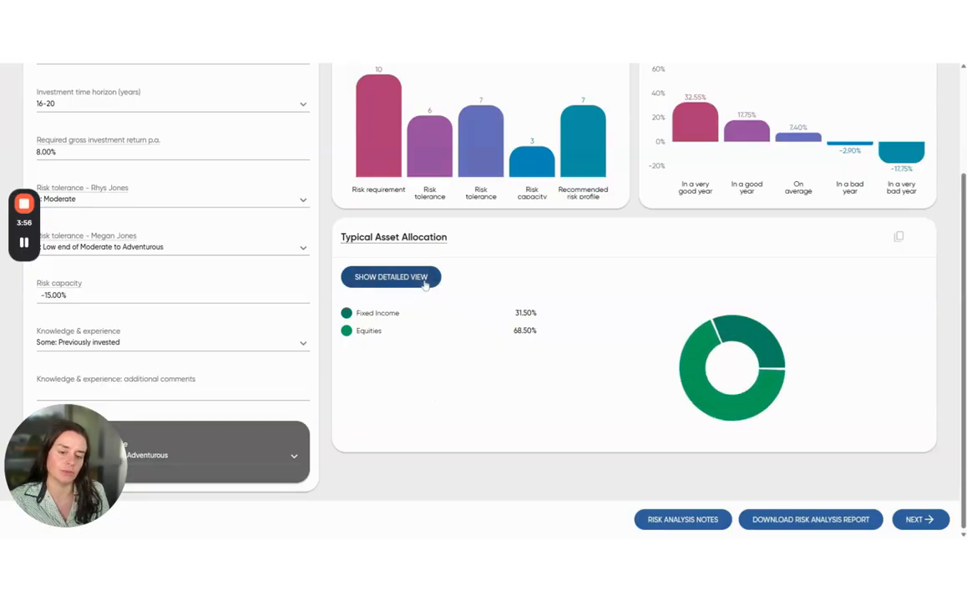
Step: Switch the Typical Asset Allocation breakdown back to the detailed view
{"action": "left_click", "coordinate": [424, 282]}
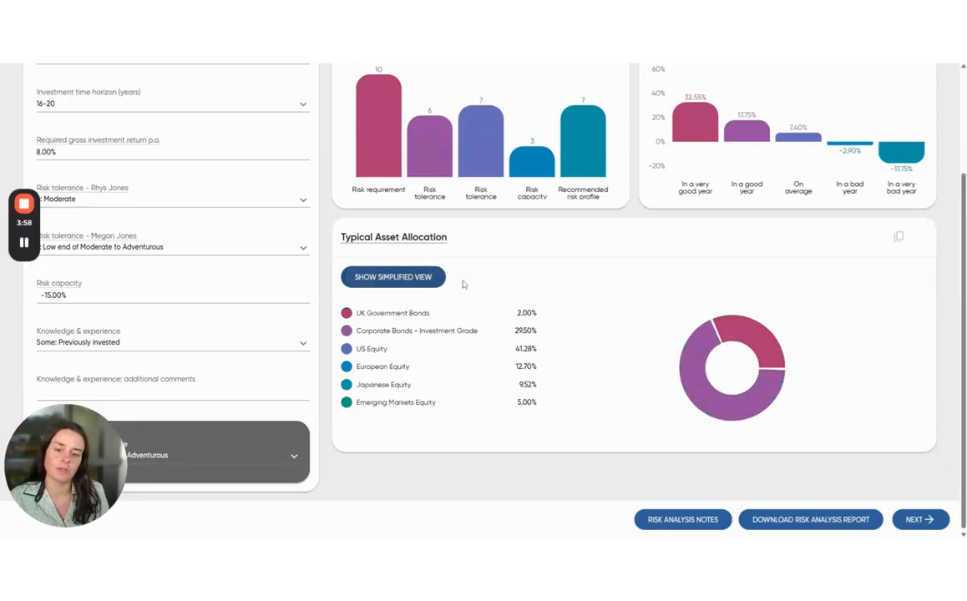
{"action": "scroll", "coordinate": [555, 286], "scroll_direction": "up", "scroll_amount": 1}
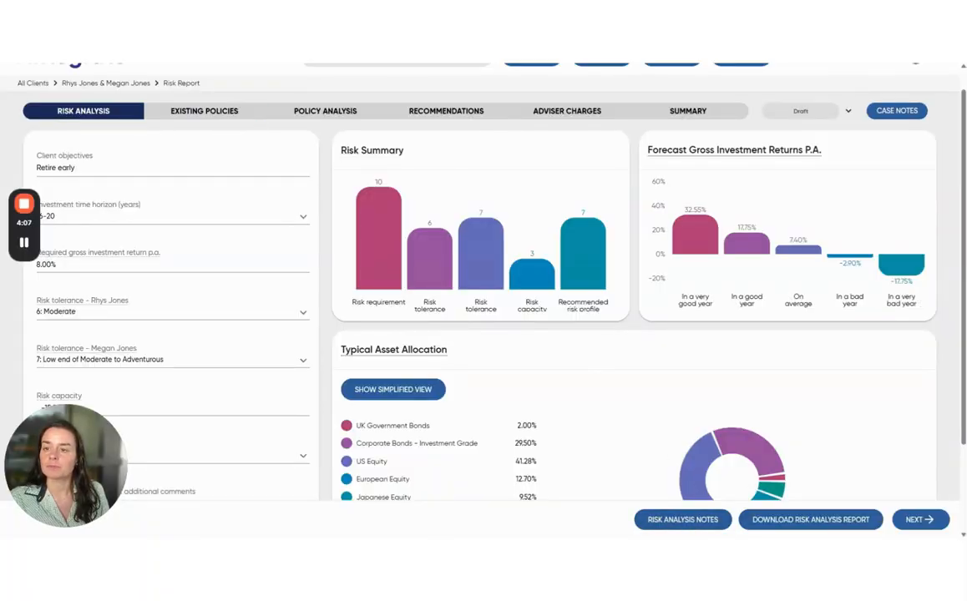
Step: Open the Risk Analysis Report PDF and look through its pages, including goals, risk tolerance, forecast investment returns and the final page
{"action": "left_click", "coordinate": [226, 37]}
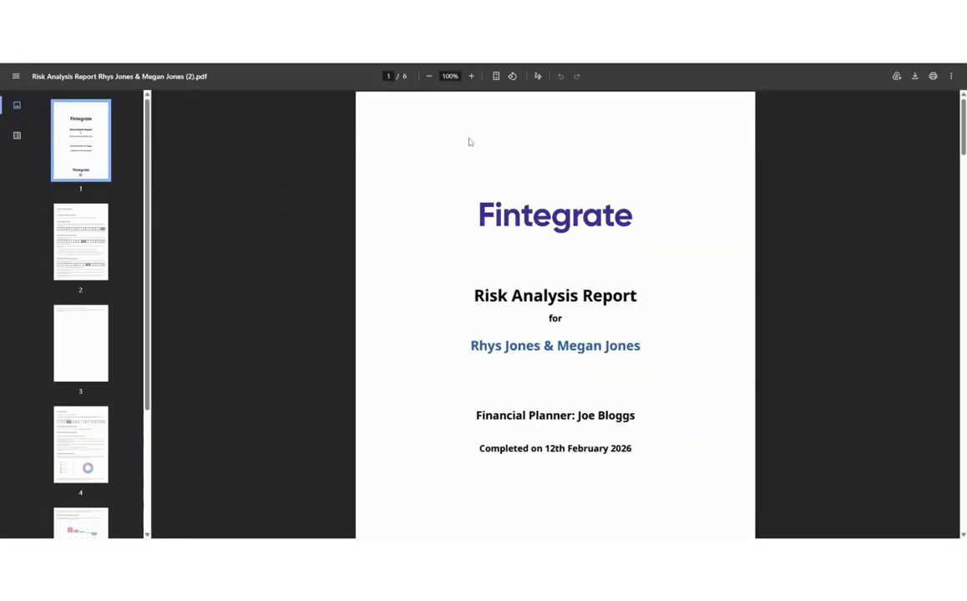
{"action": "left_click", "coordinate": [83, 223]}
{"action": "scroll", "coordinate": [84, 312], "scroll_direction": "down", "scroll_amount": 3}
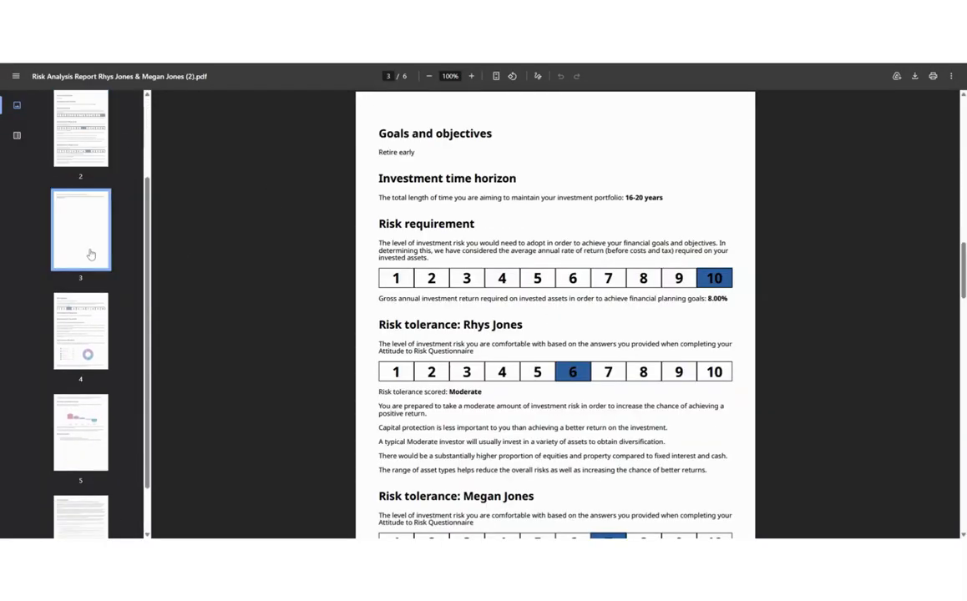
{"action": "left_click", "coordinate": [88, 242]}
{"action": "left_click", "coordinate": [90, 342]}
{"action": "scroll", "coordinate": [90, 342], "scroll_direction": "down", "scroll_amount": 1}
{"action": "scroll", "coordinate": [167, 275], "scroll_direction": "down", "scroll_amount": 2}
{"action": "left_click", "coordinate": [93, 377]}
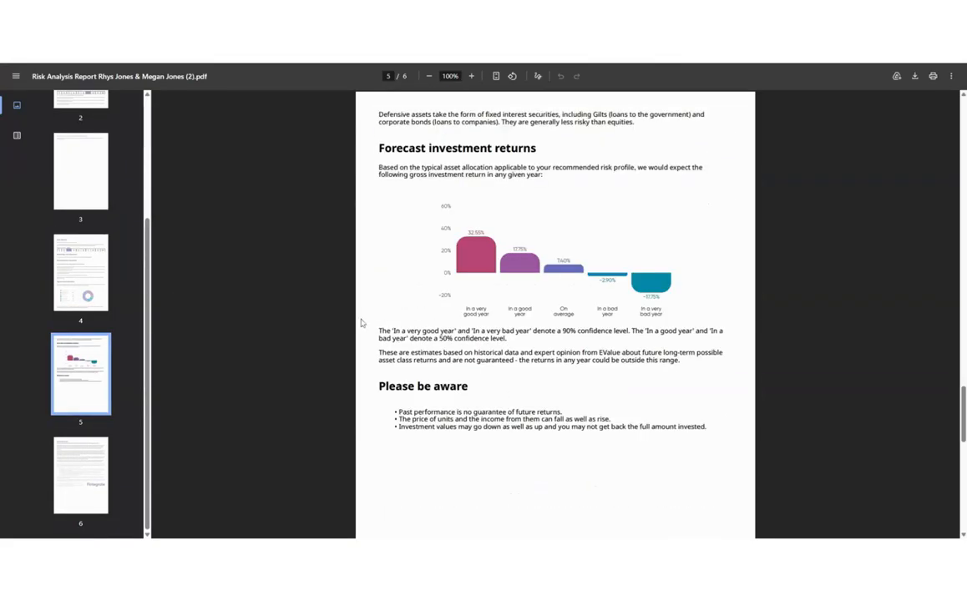
{"action": "scroll", "coordinate": [360, 324], "scroll_direction": "down", "scroll_amount": 1}
{"action": "scroll", "coordinate": [364, 324], "scroll_direction": "up", "scroll_amount": 1}
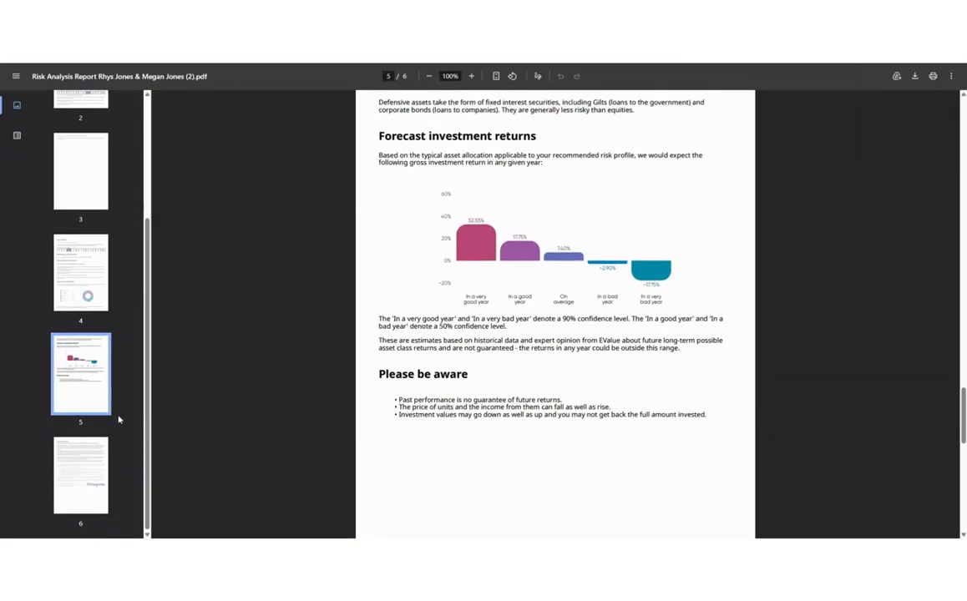
{"action": "left_click", "coordinate": [92, 467]}
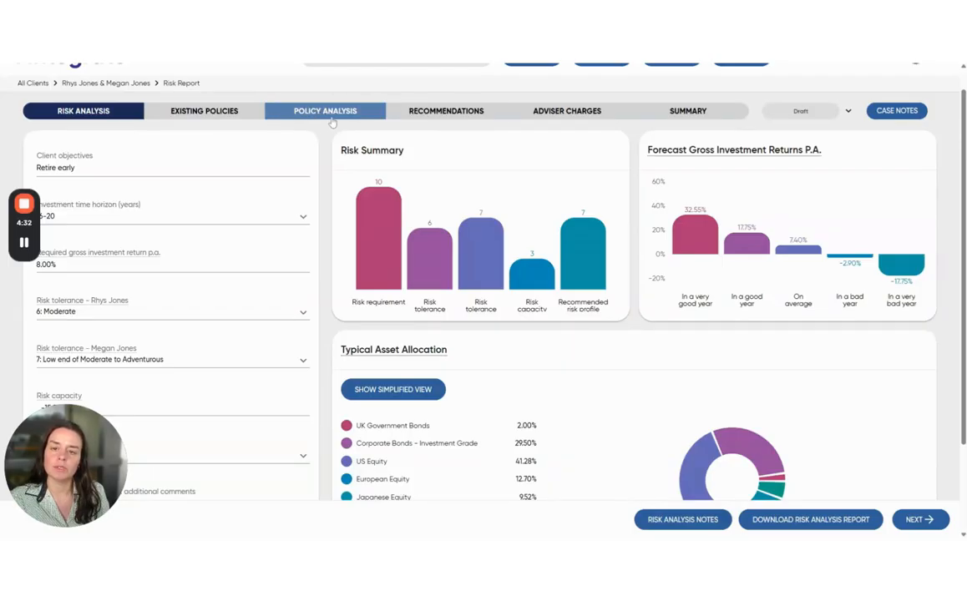
Step: Open the case's recommendations, dismiss the introduction to the new Recommendation page and look over the portfolio sections
{"action": "left_click", "coordinate": [414, 114]}
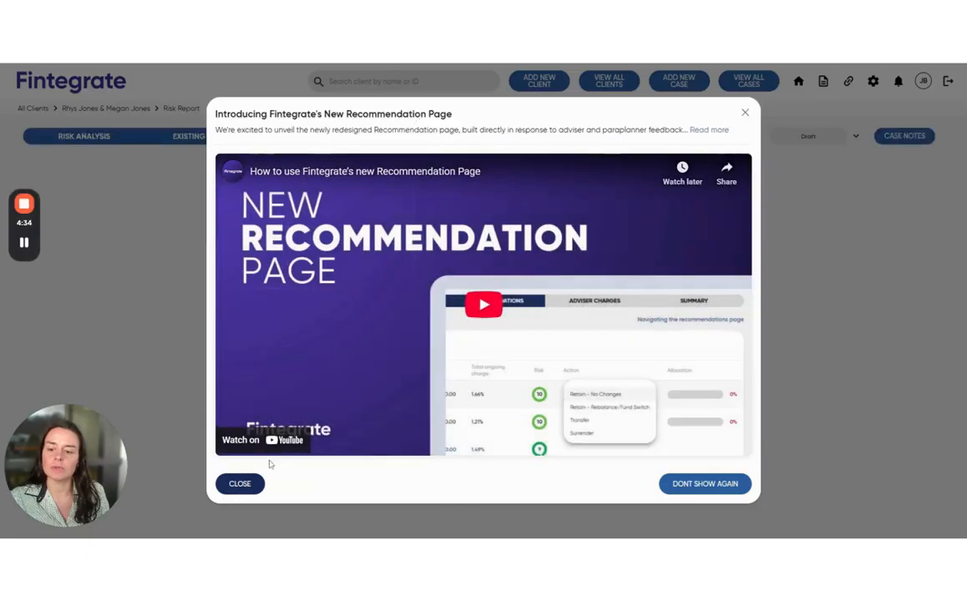
{"action": "left_click", "coordinate": [237, 483]}
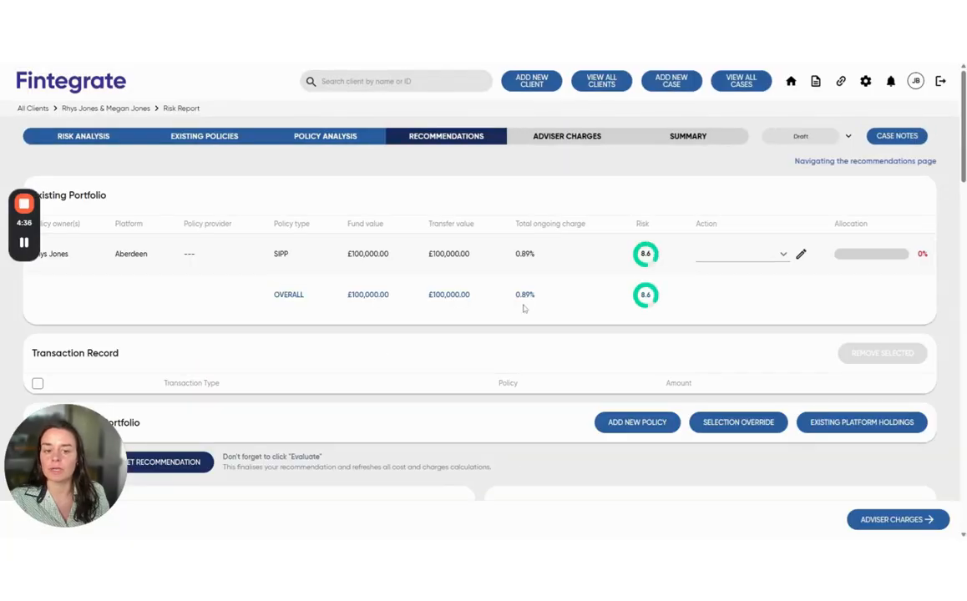
{"action": "scroll", "coordinate": [524, 308], "scroll_direction": "down", "scroll_amount": 1}
{"action": "scroll", "coordinate": [466, 233], "scroll_direction": "down", "scroll_amount": 1}
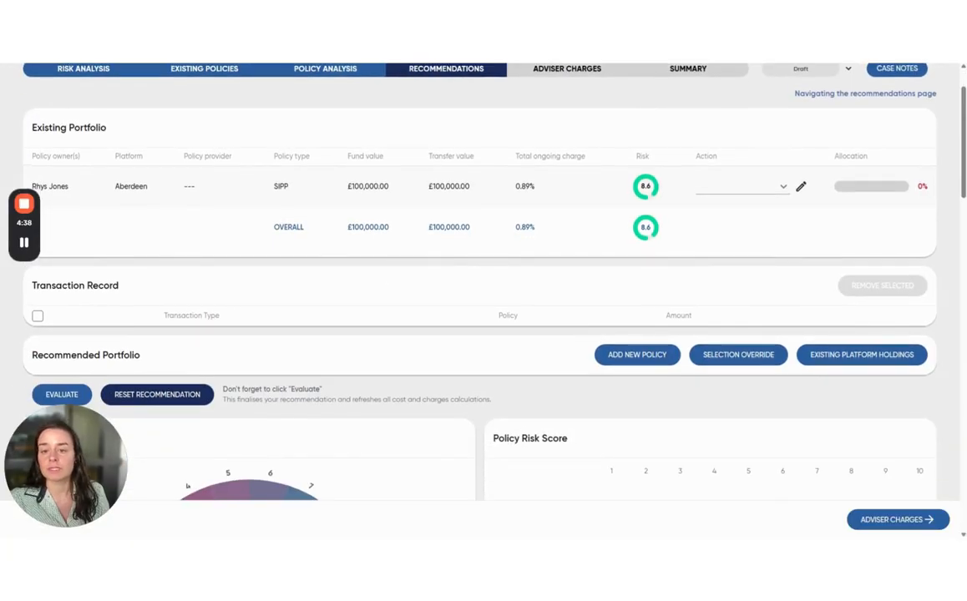
Step: Set the action for the existing Aberdeen SIPP to Retain - Rebalance/Fund Switch
{"action": "scroll", "coordinate": [467, 233], "scroll_direction": "up", "scroll_amount": 2}
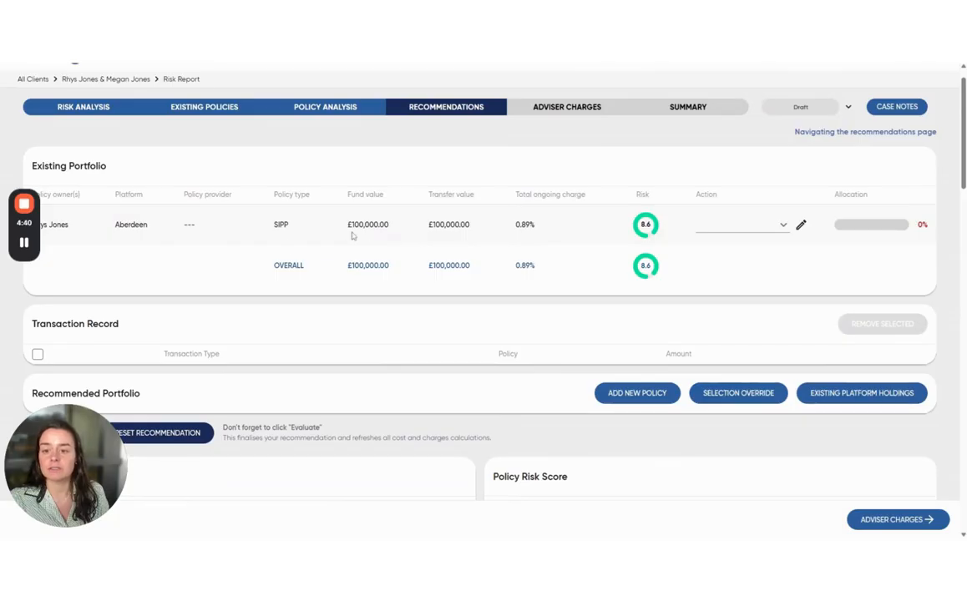
{"action": "left_click", "coordinate": [747, 222]}
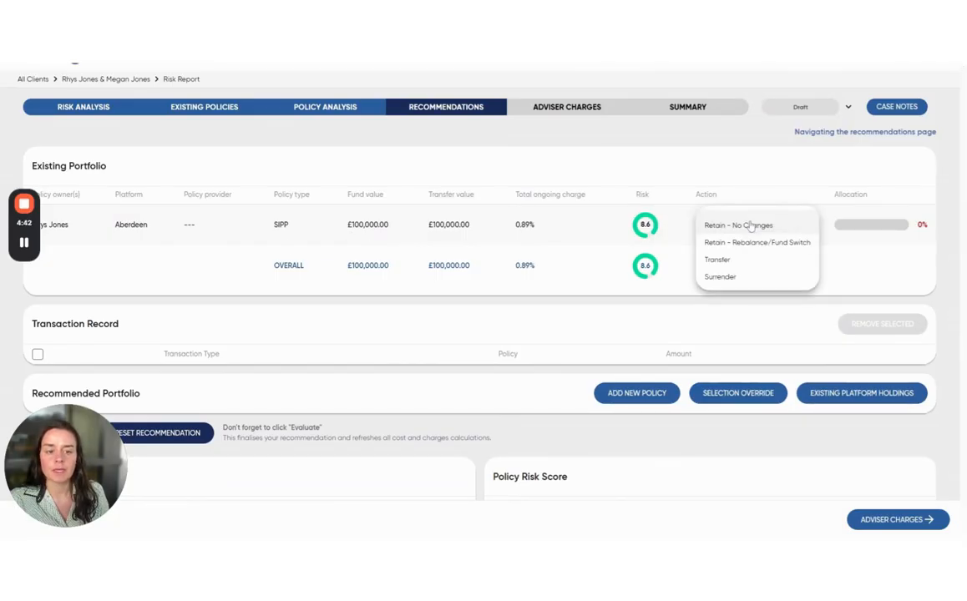
{"action": "left_click", "coordinate": [741, 243]}
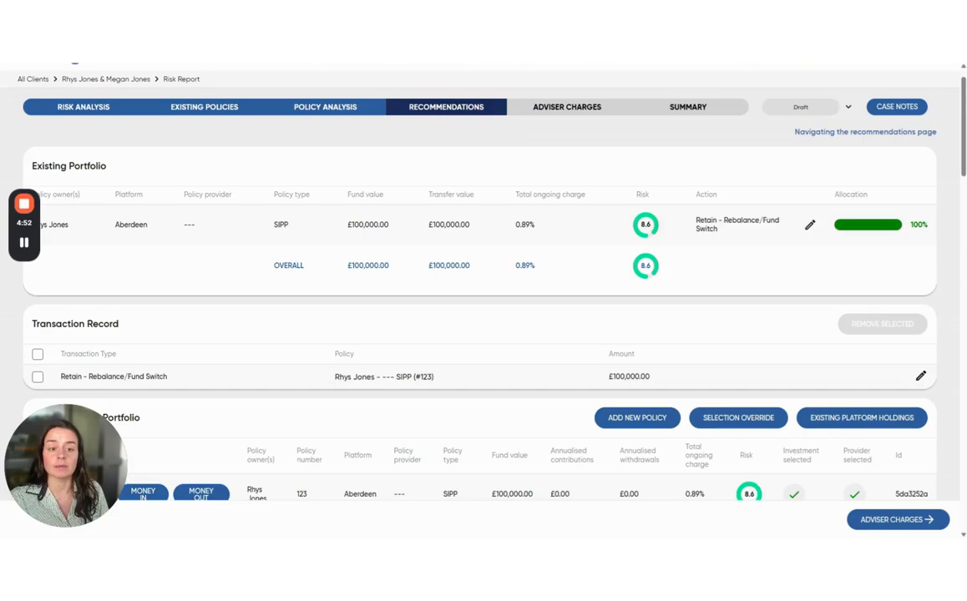
Step: Open investment management for the SIPP in the Recommended Portfolio
{"action": "scroll", "coordinate": [480, 300], "scroll_direction": "down", "scroll_amount": 2}
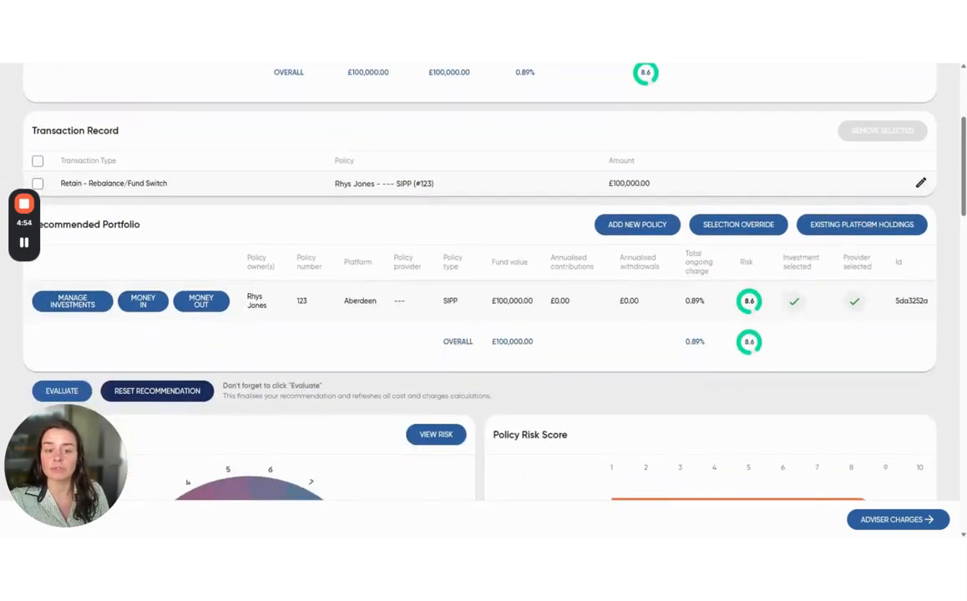
{"action": "scroll", "coordinate": [175, 292], "scroll_direction": "up", "scroll_amount": 1}
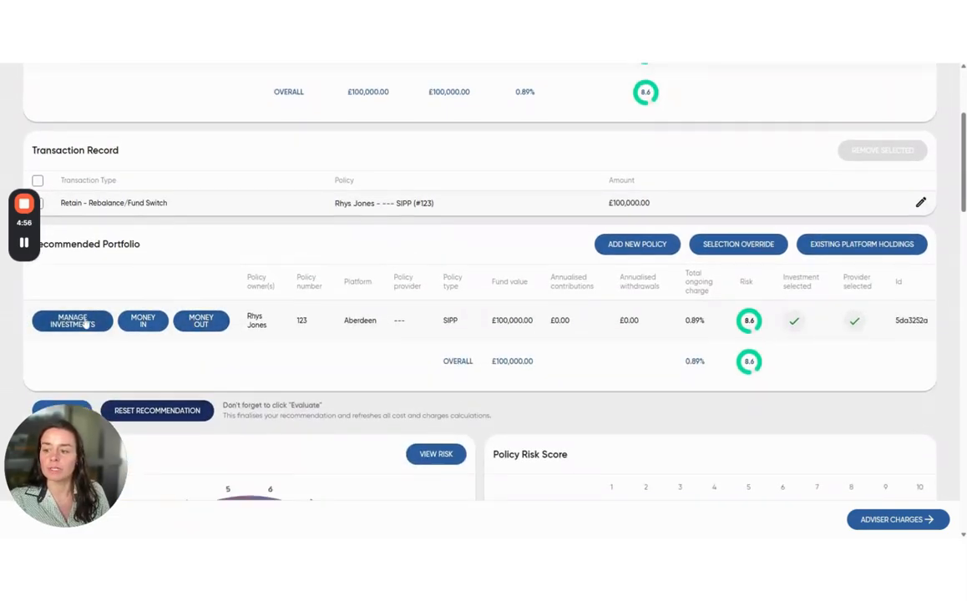
{"action": "left_click", "coordinate": [74, 329]}
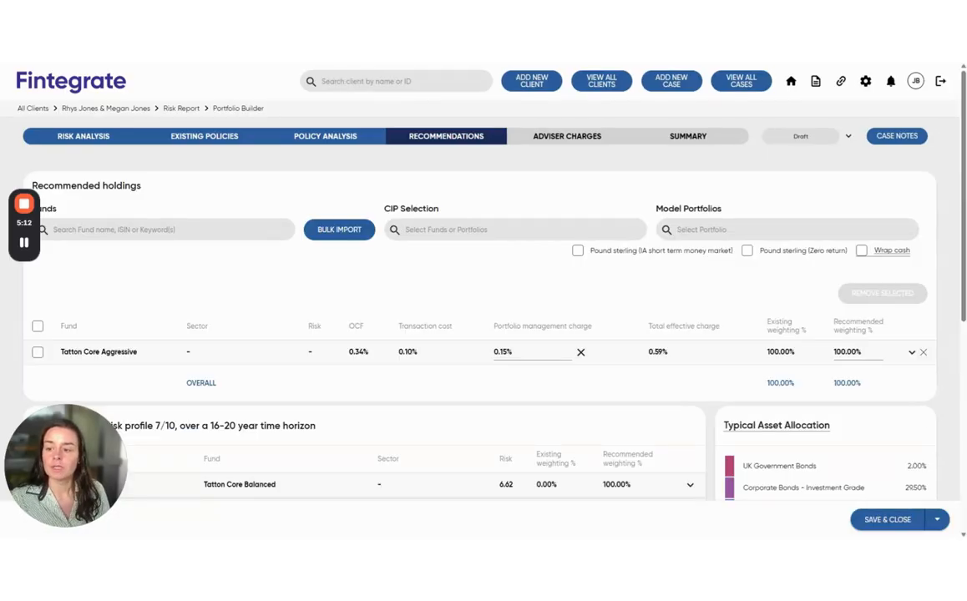
Step: Examine the CIP selection for the client's risk profile and time horizon, including each solution's funds, risk scores and recommended weightings
{"action": "scroll", "coordinate": [520, 383], "scroll_direction": "down", "scroll_amount": 1}
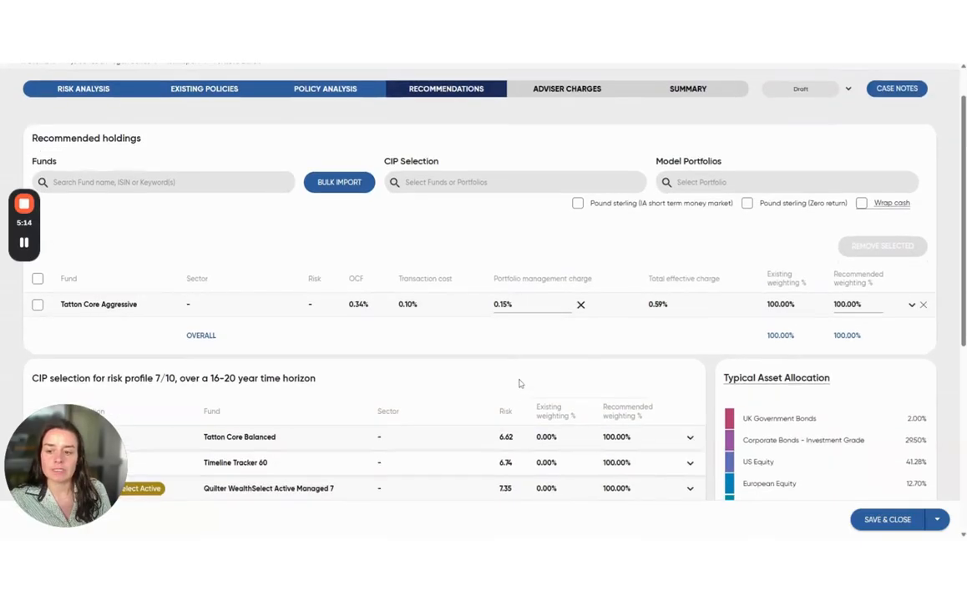
{"action": "scroll", "coordinate": [475, 303], "scroll_direction": "down", "scroll_amount": 4}
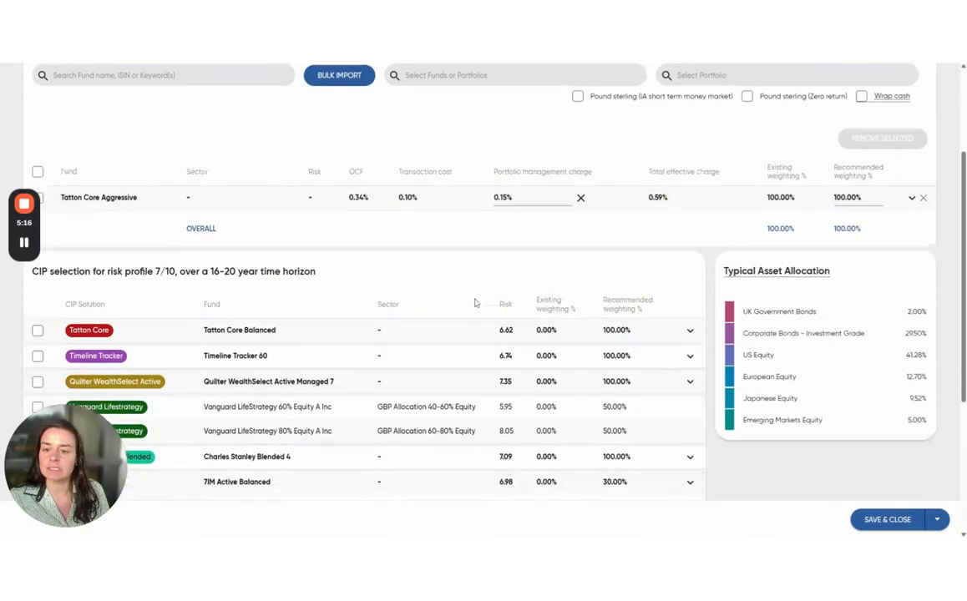
{"action": "scroll", "coordinate": [224, 211], "scroll_direction": "up", "scroll_amount": 1}
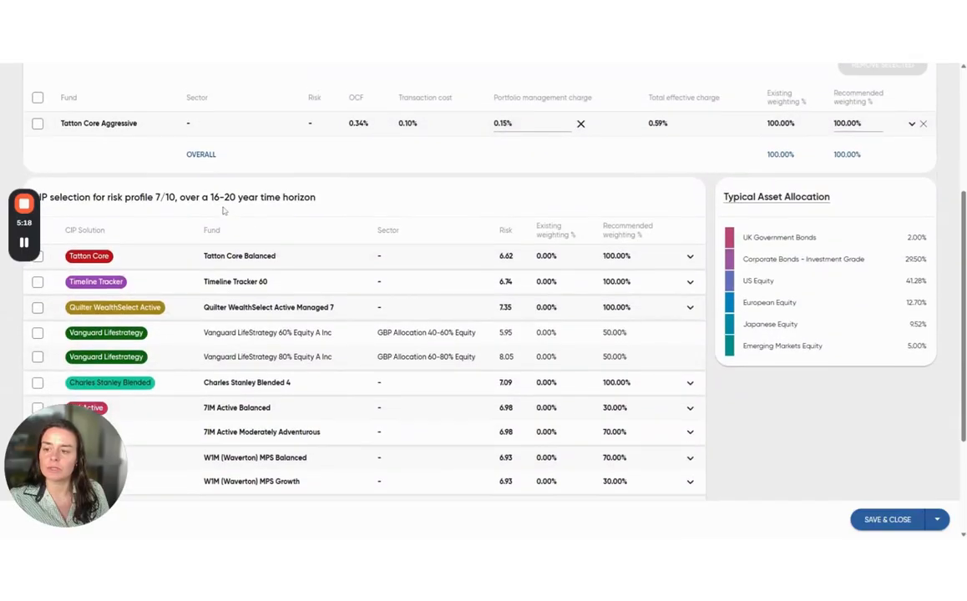
{"action": "left_click_drag", "start_coordinate": [159, 203], "coordinate": [175, 203]}
{"action": "left_click", "coordinate": [176, 202]}
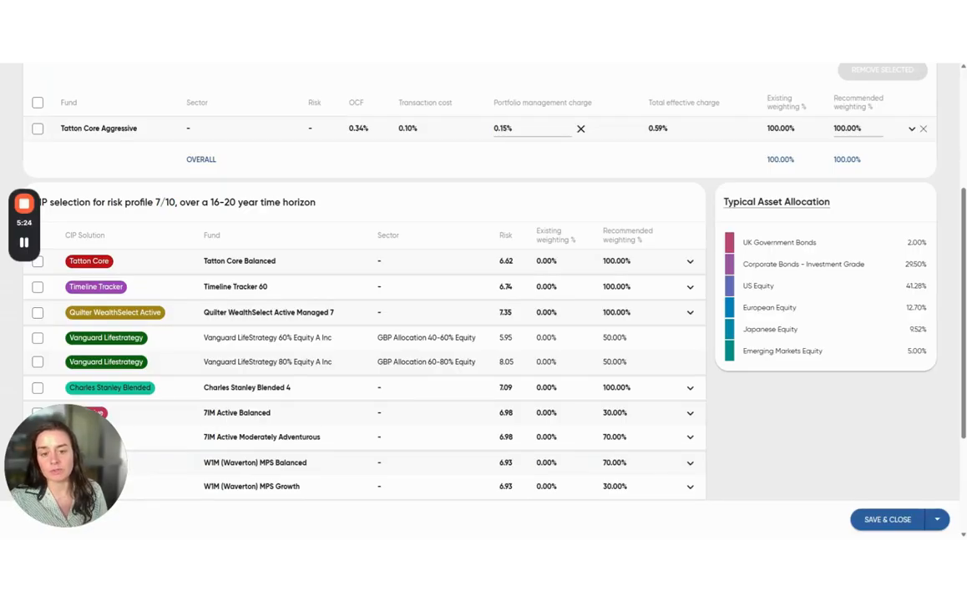
{"action": "scroll", "coordinate": [344, 222], "scroll_direction": "down", "scroll_amount": 2}
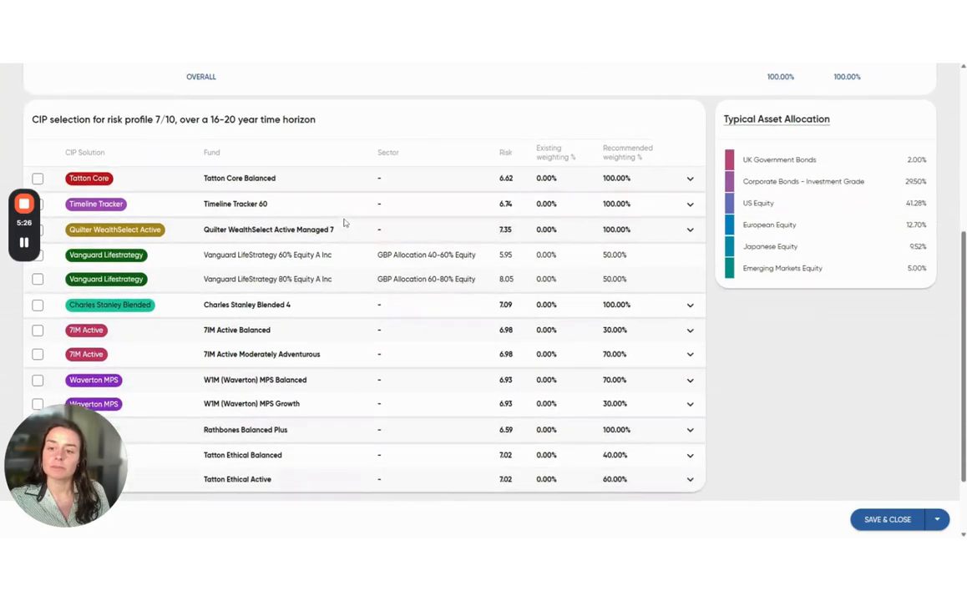
{"action": "scroll", "coordinate": [344, 222], "scroll_direction": "down", "scroll_amount": 1}
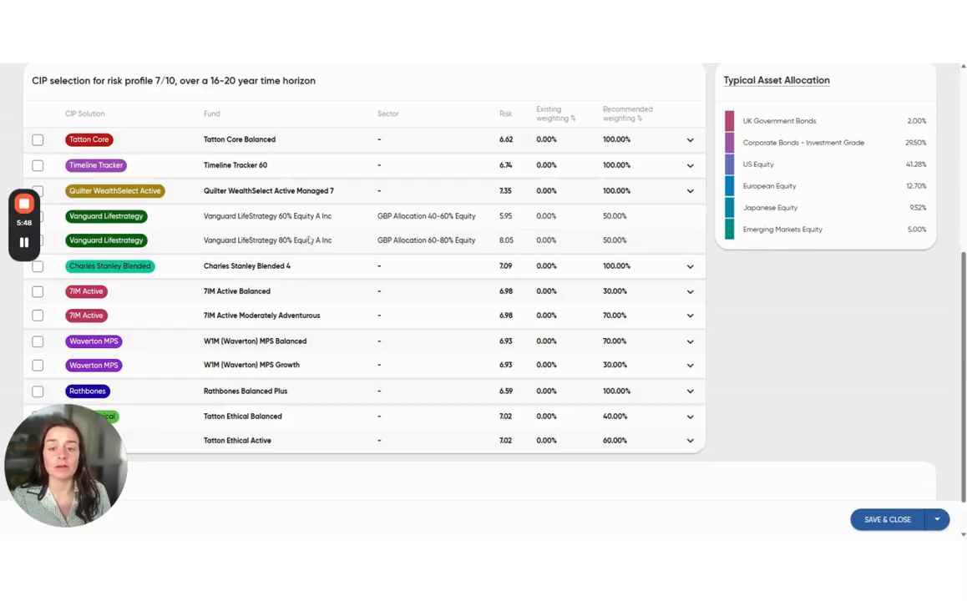
{"action": "scroll", "coordinate": [505, 233], "scroll_direction": "up", "scroll_amount": 2}
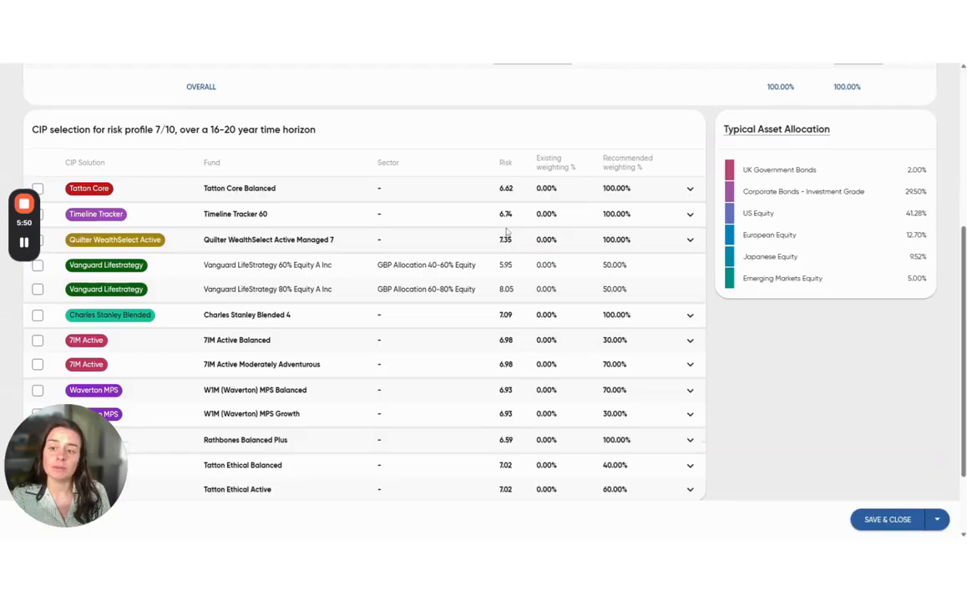
Step: Replace Tatton Core Aggressive with Tatton Core Balanced at 100% in the recommended holdings, and save and close the portfolio
{"action": "scroll", "coordinate": [506, 232], "scroll_direction": "up", "scroll_amount": 3}
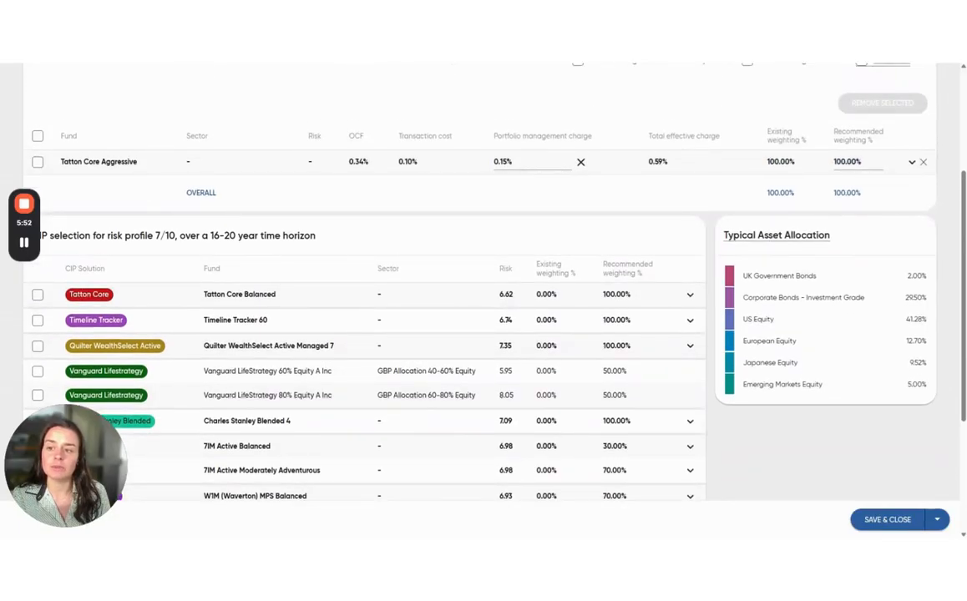
{"action": "left_click", "coordinate": [922, 161]}
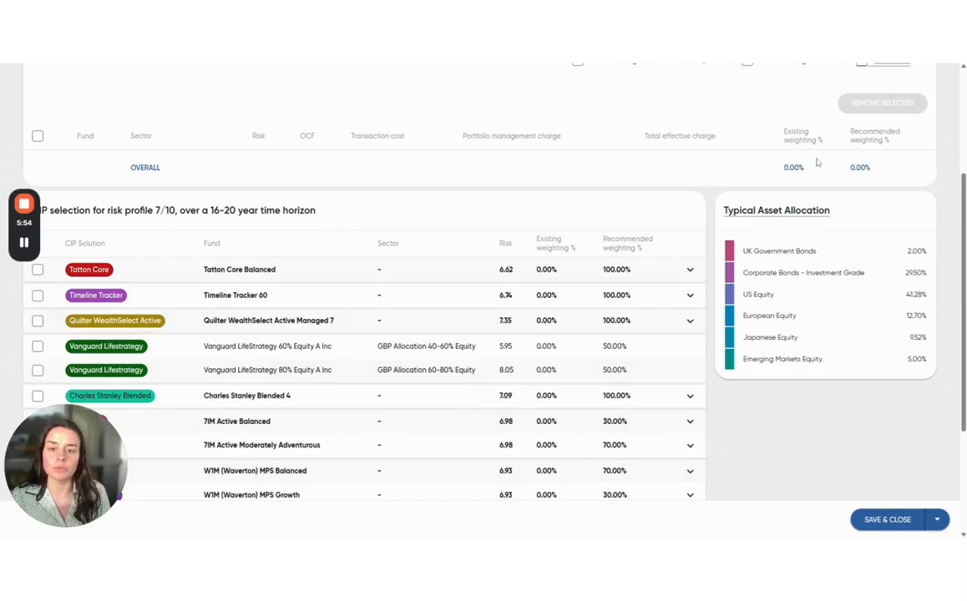
{"action": "left_click", "coordinate": [38, 270]}
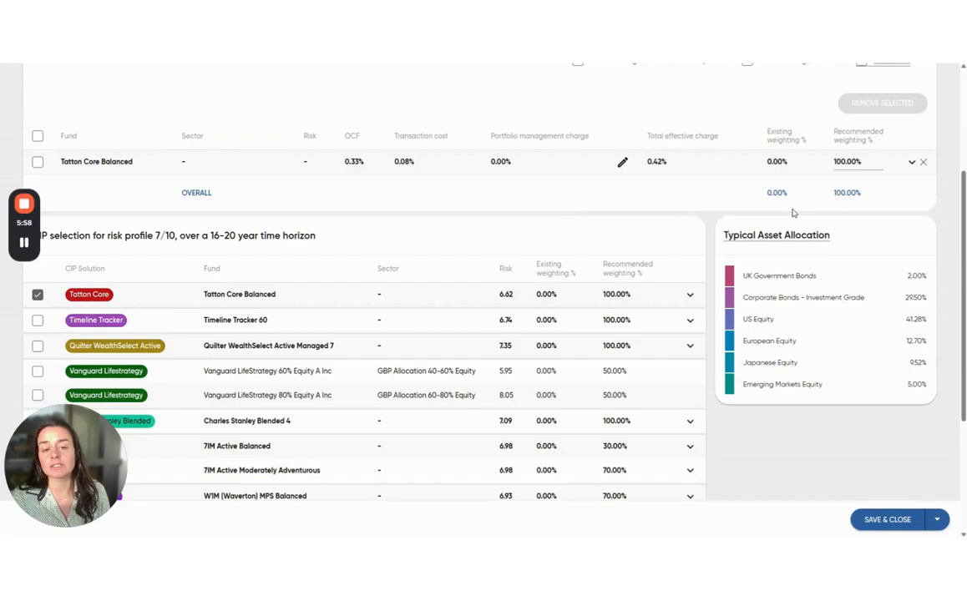
{"action": "scroll", "coordinate": [793, 212], "scroll_direction": "up", "scroll_amount": 2}
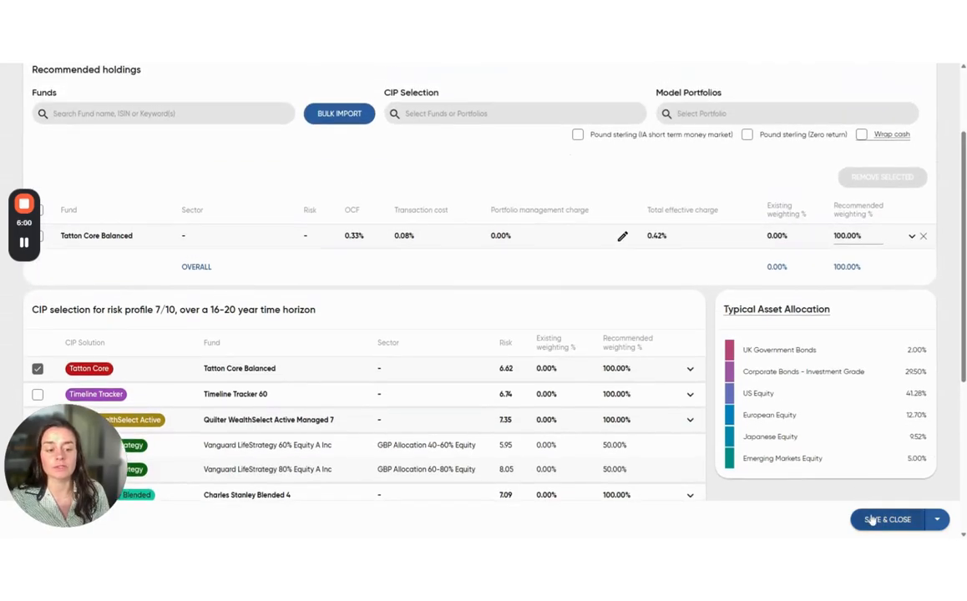
{"action": "left_click", "coordinate": [872, 519]}
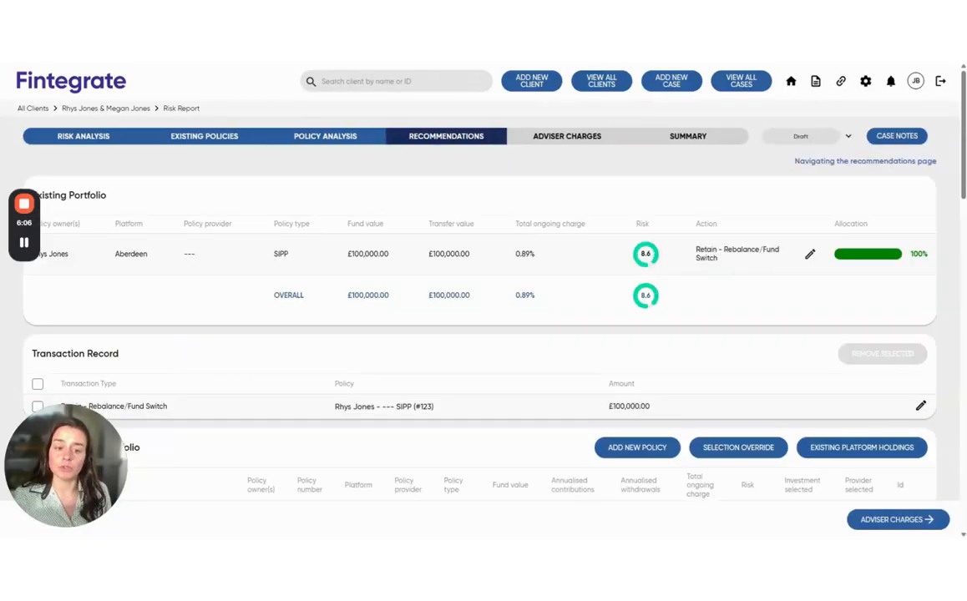
Step: Compare the existing and recommended portfolios in the Risk gauge and the Policy Risk Score chart
{"action": "scroll", "coordinate": [476, 300], "scroll_direction": "down", "scroll_amount": 5}
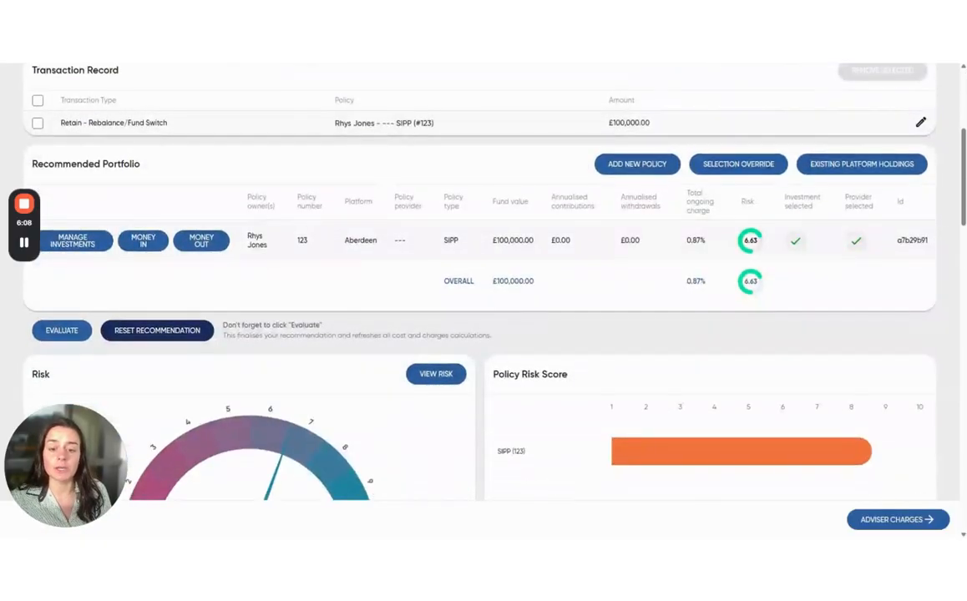
{"action": "scroll", "coordinate": [776, 334], "scroll_direction": "down", "scroll_amount": 2}
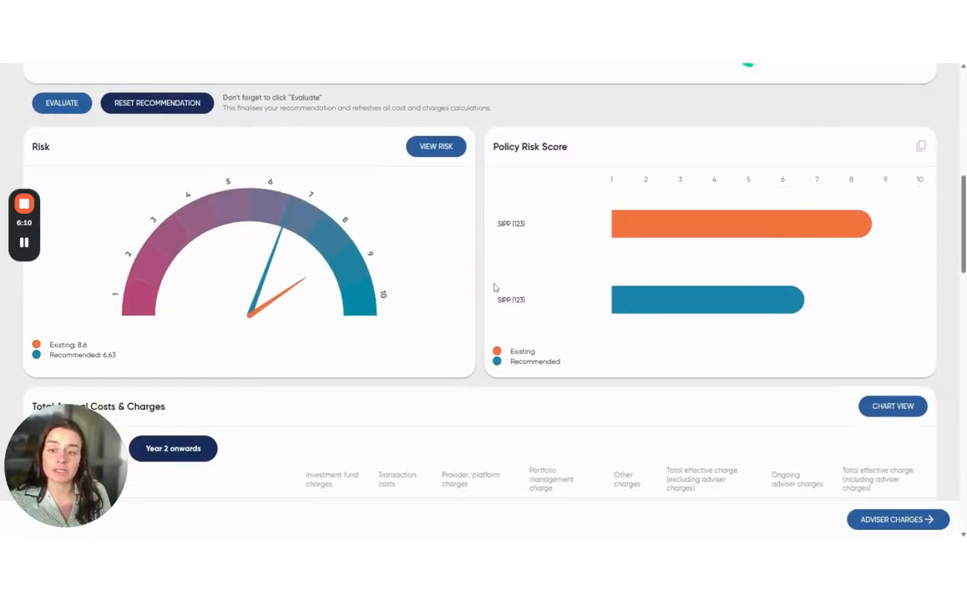
{"action": "scroll", "coordinate": [404, 198], "scroll_direction": "up", "scroll_amount": 1}
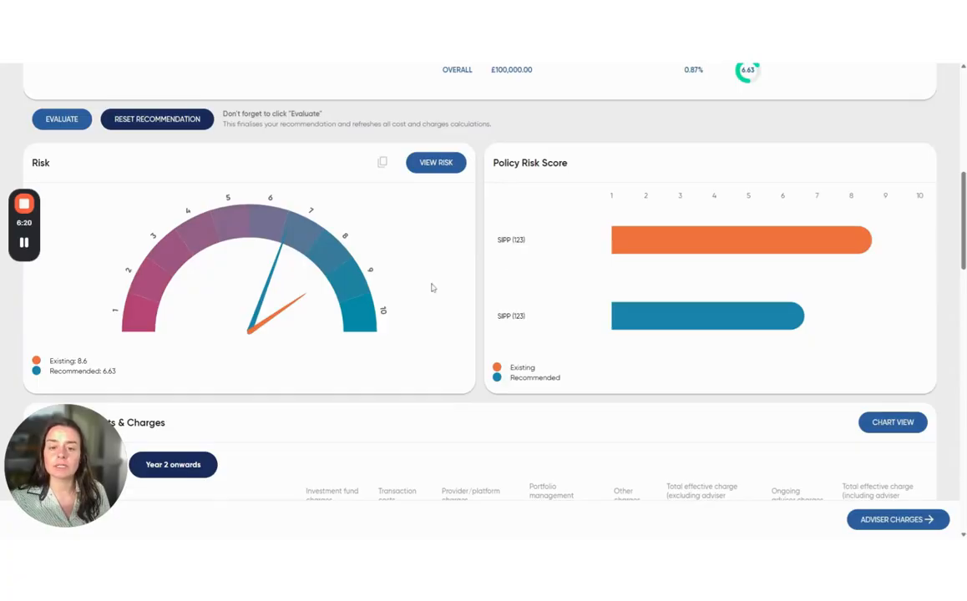
{"action": "mouse_move", "coordinate": [709, 307]}
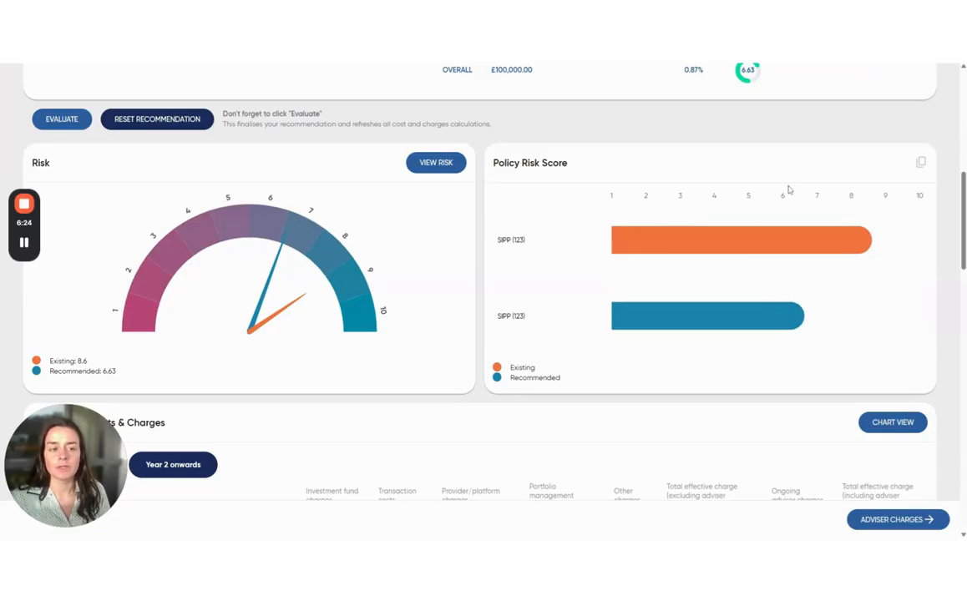
Step: Open the case summary and bring up the options for downloading its report
{"action": "scroll", "coordinate": [788, 189], "scroll_direction": "up", "scroll_amount": 10}
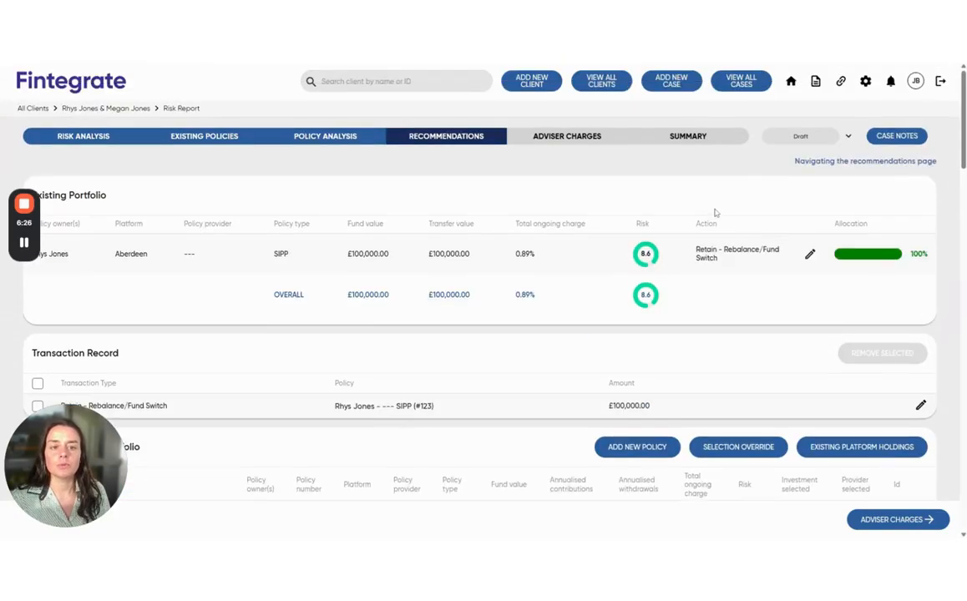
{"action": "left_click", "coordinate": [676, 144]}
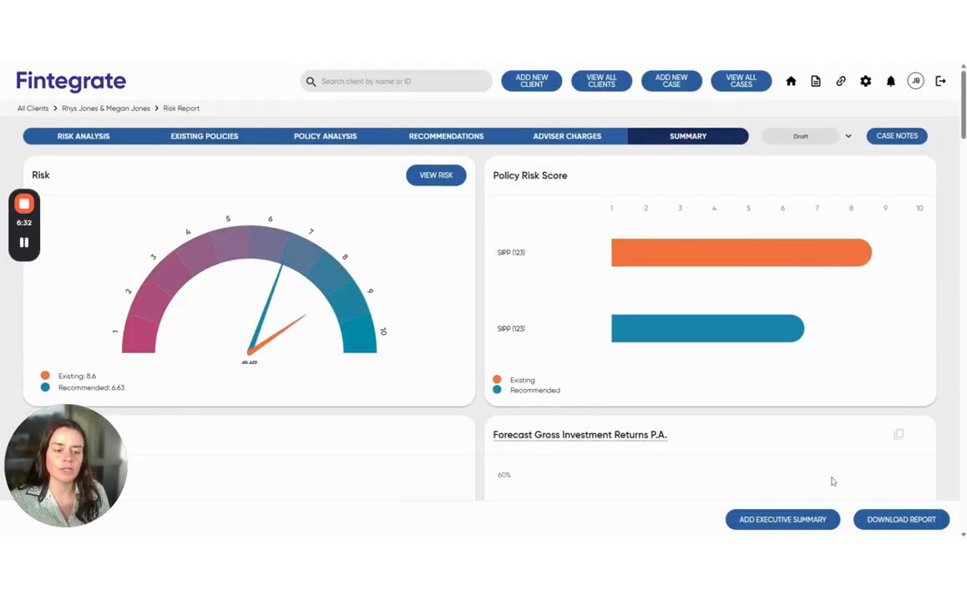
{"action": "left_click", "coordinate": [906, 524]}
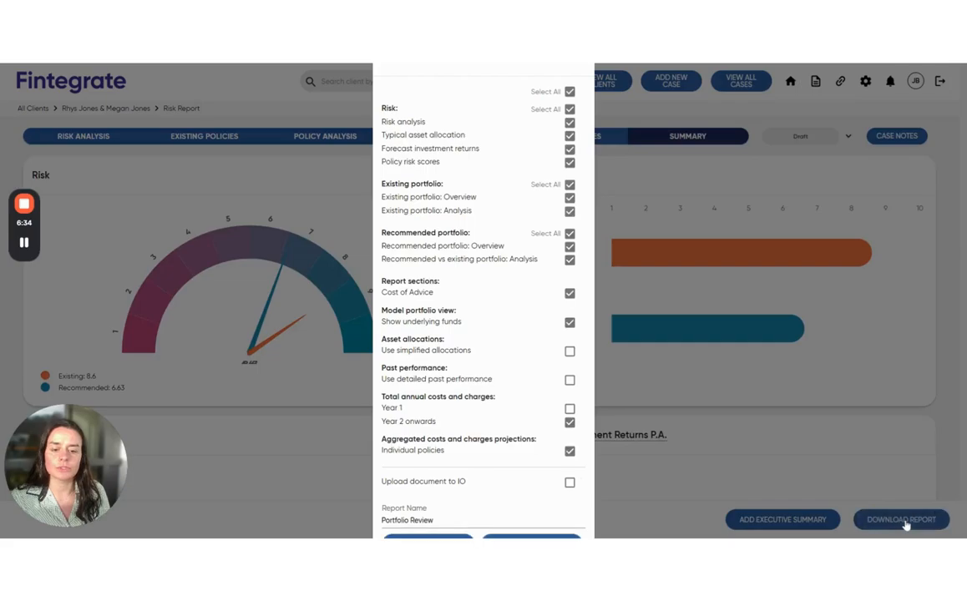